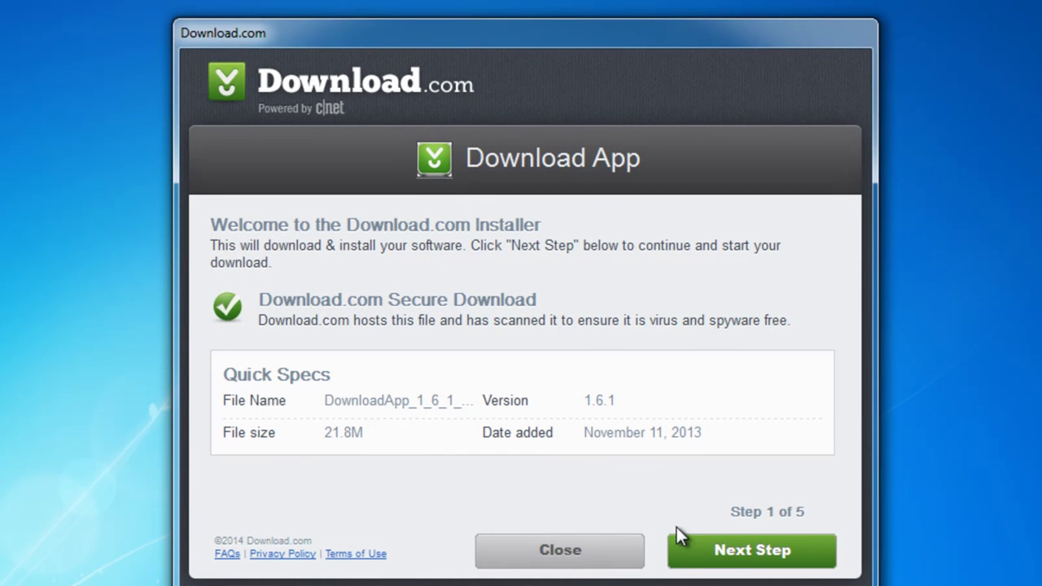
Accept the Mobogenie and MyPCBackup special offers so the download starts.
click(722, 552)
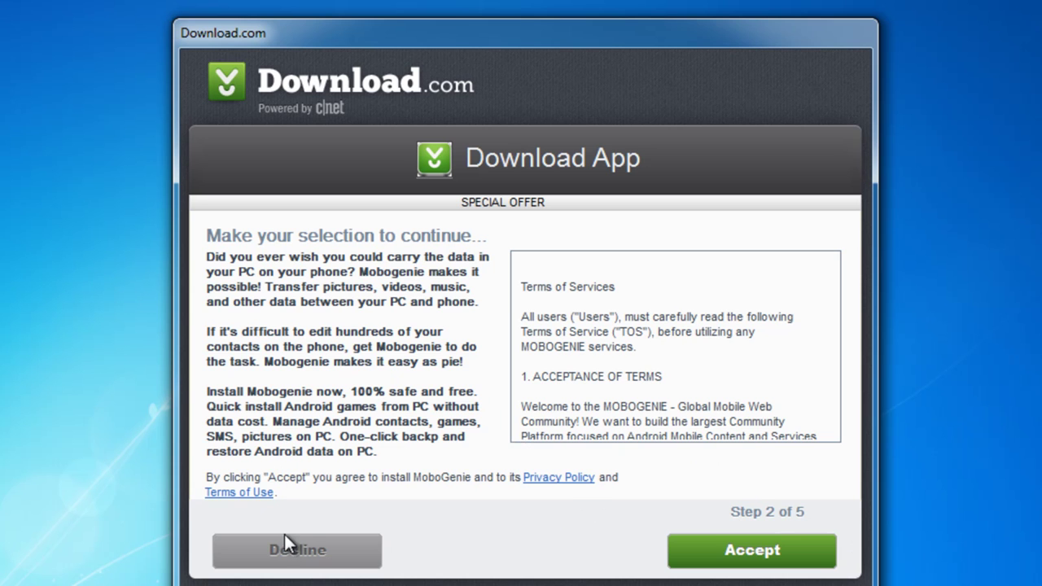
click(699, 552)
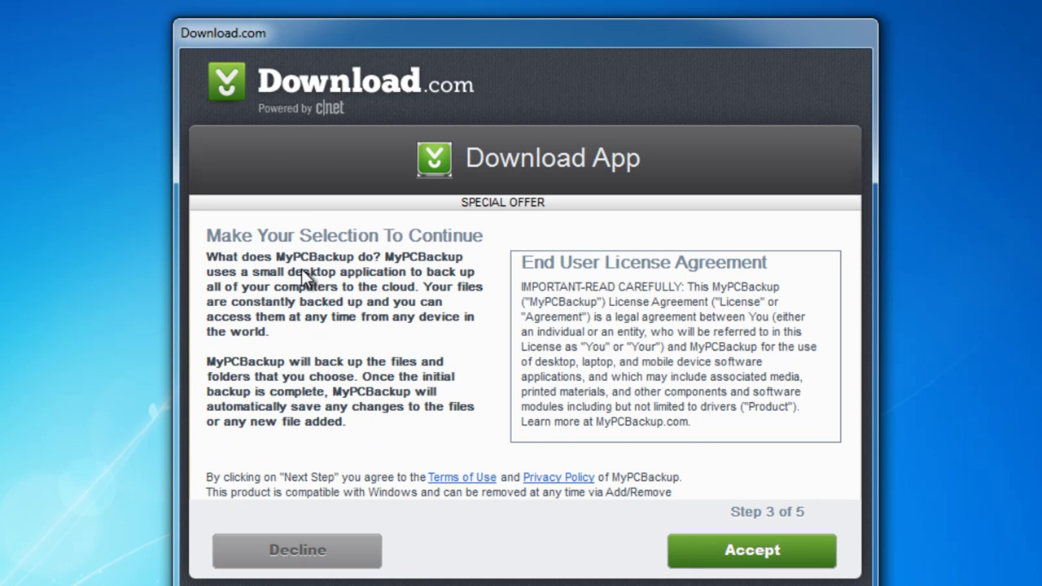
click(725, 553)
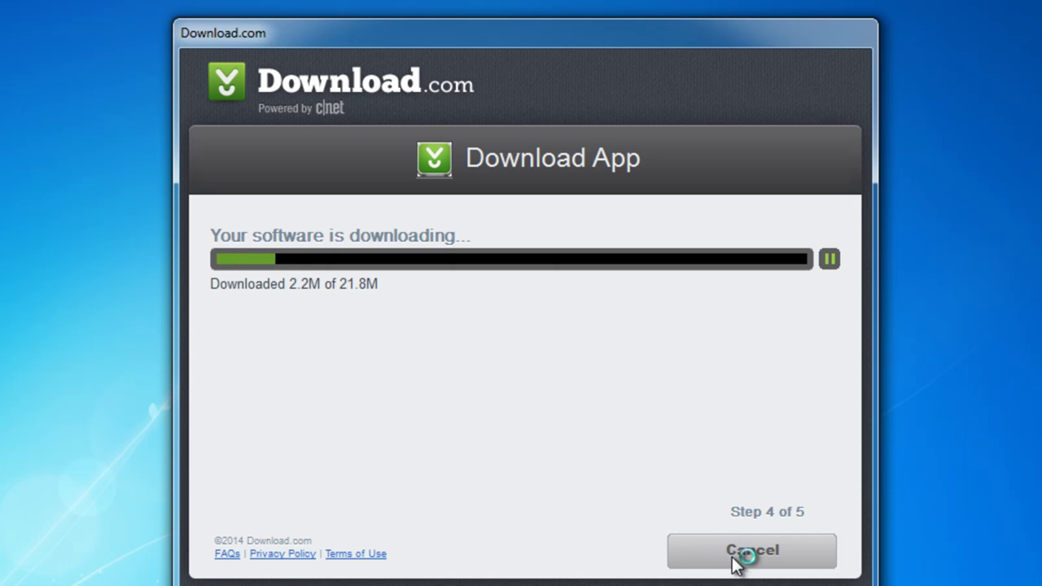
Decline exiting the installer mid-download so it keeps downloading, and nudge its window up-left.
click(737, 557)
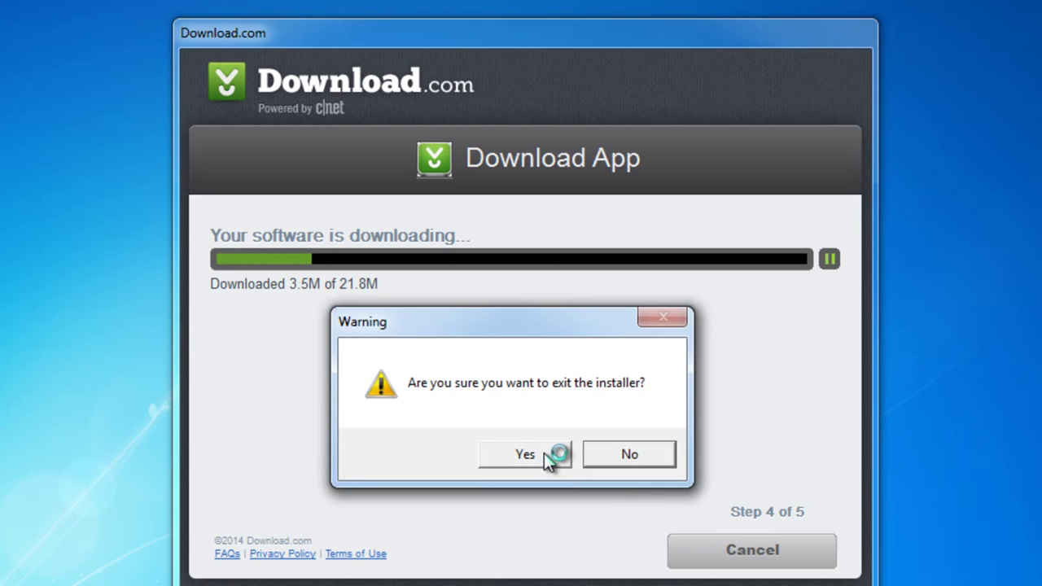
click(617, 459)
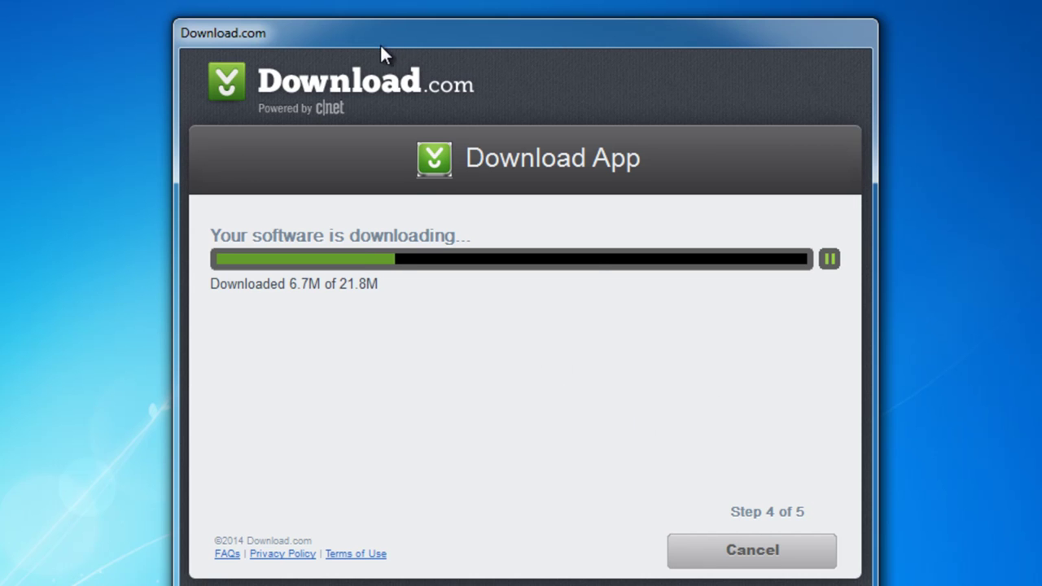
drag(381, 46, 355, 19)
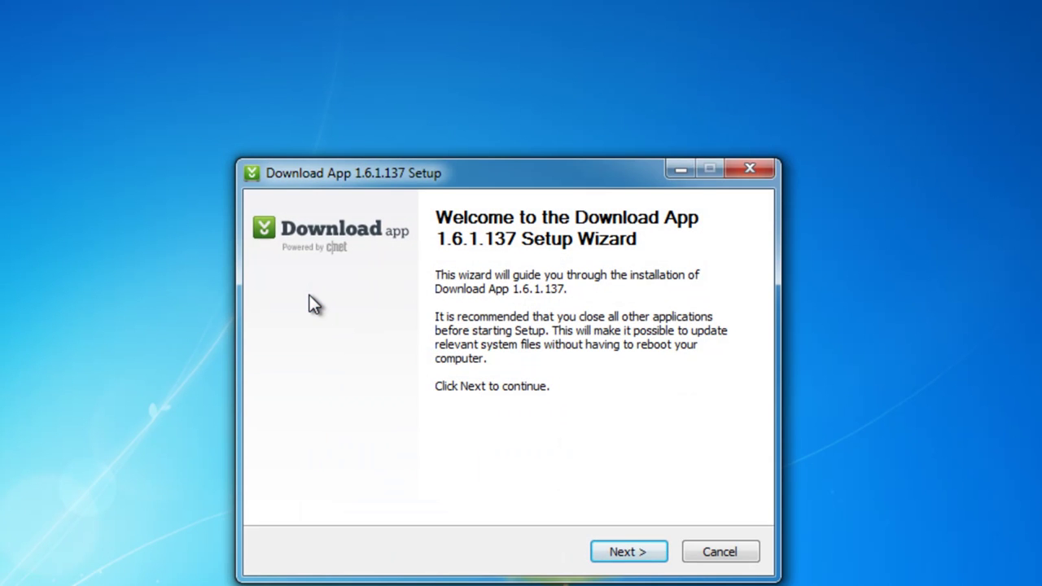
Quit the Download App 1.6.1.137 setup wizard without installing, confirming Yes.
click(630, 551)
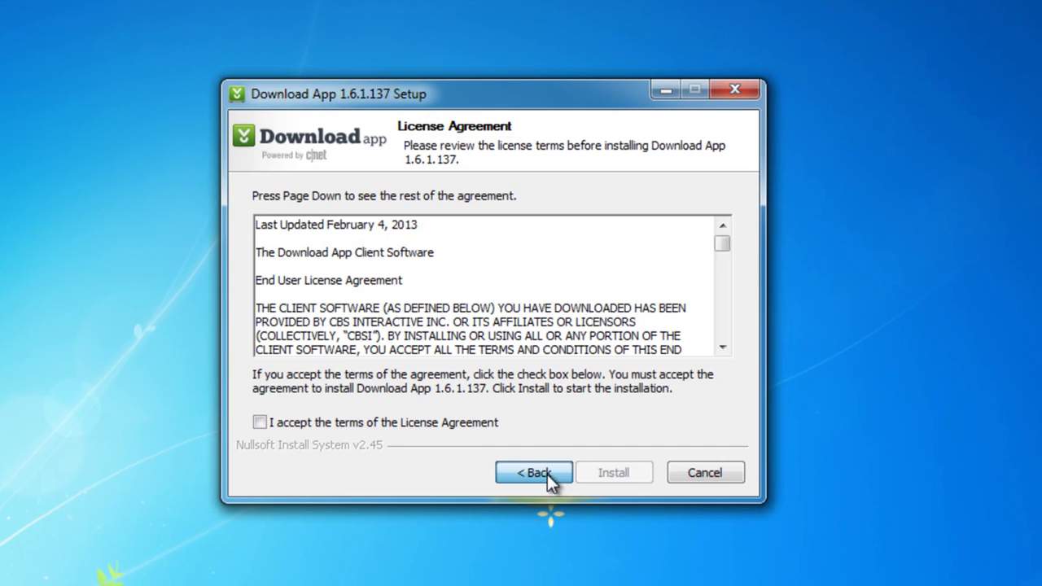
click(557, 473)
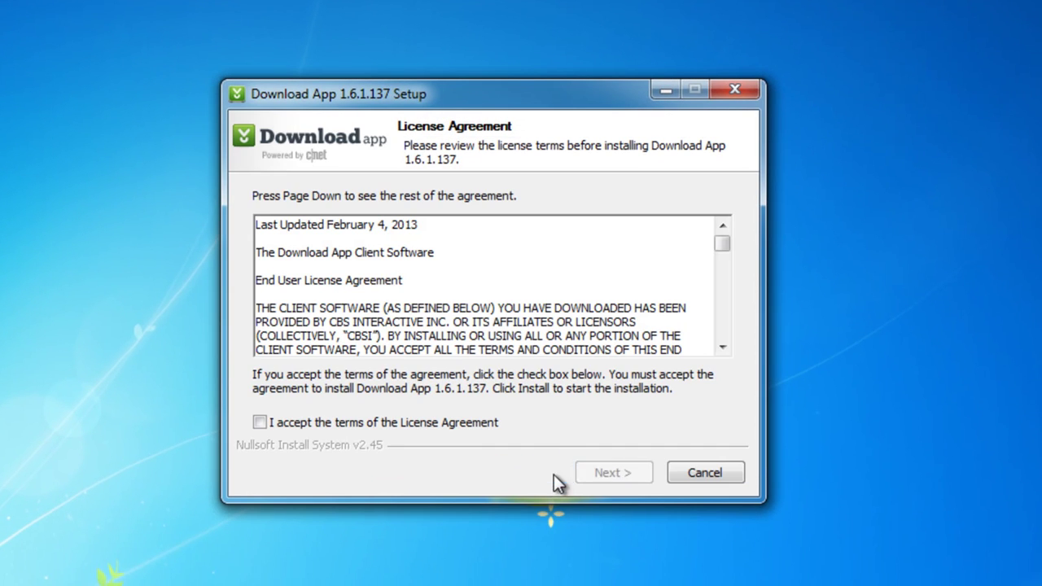
click(706, 474)
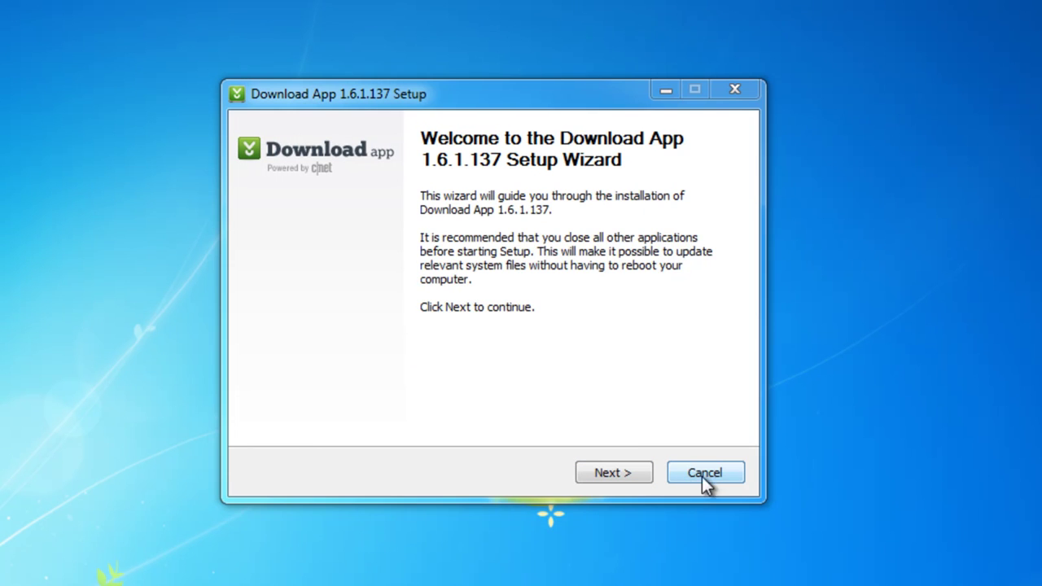
click(568, 377)
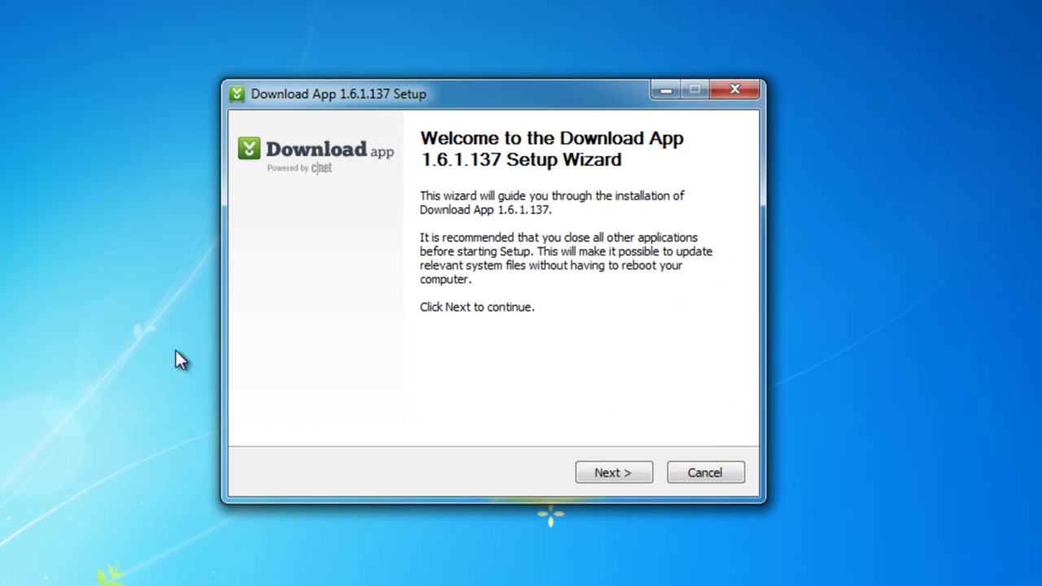
drag(168, 210, 70, 332)
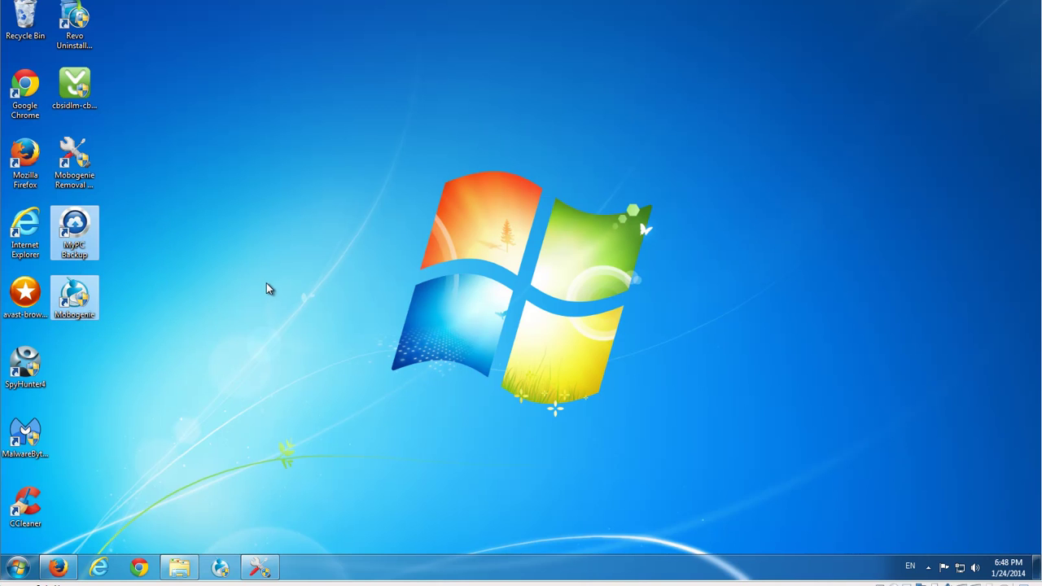
click(266, 283)
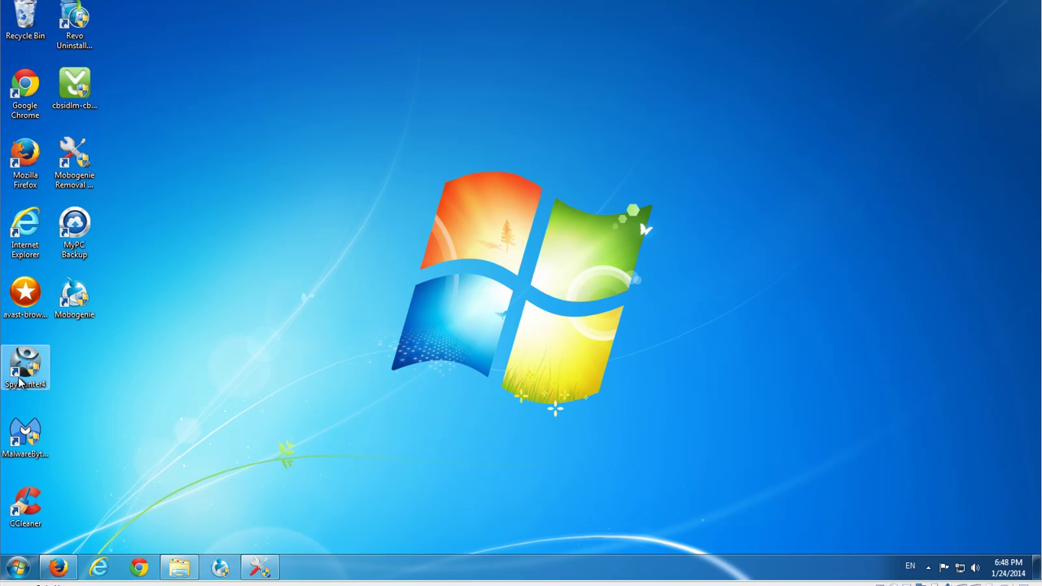
Start the Mobogenie Removal Tool scan, minimize the tool, and refresh the desktop.
click(263, 573)
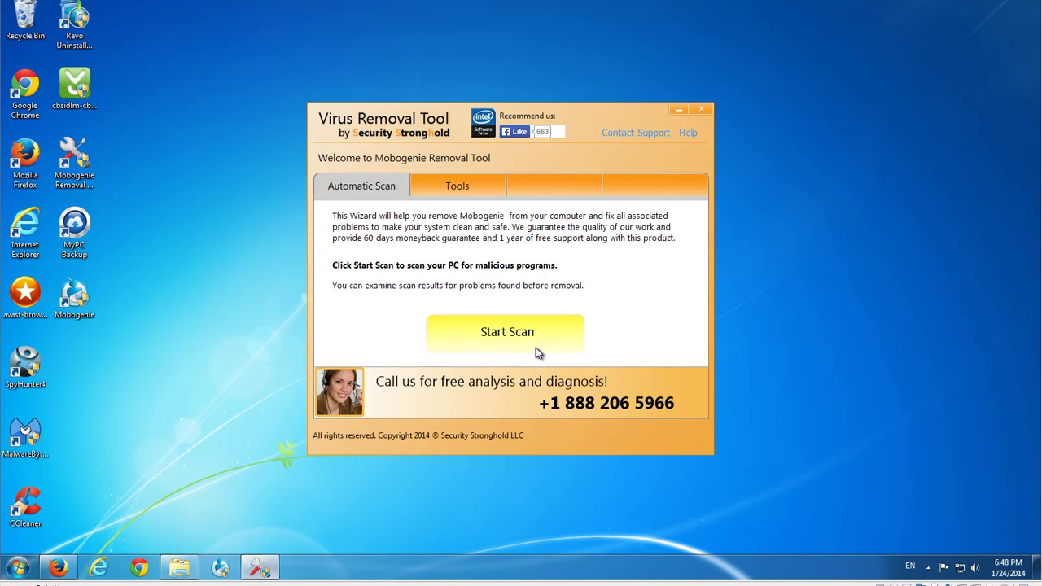
click(512, 336)
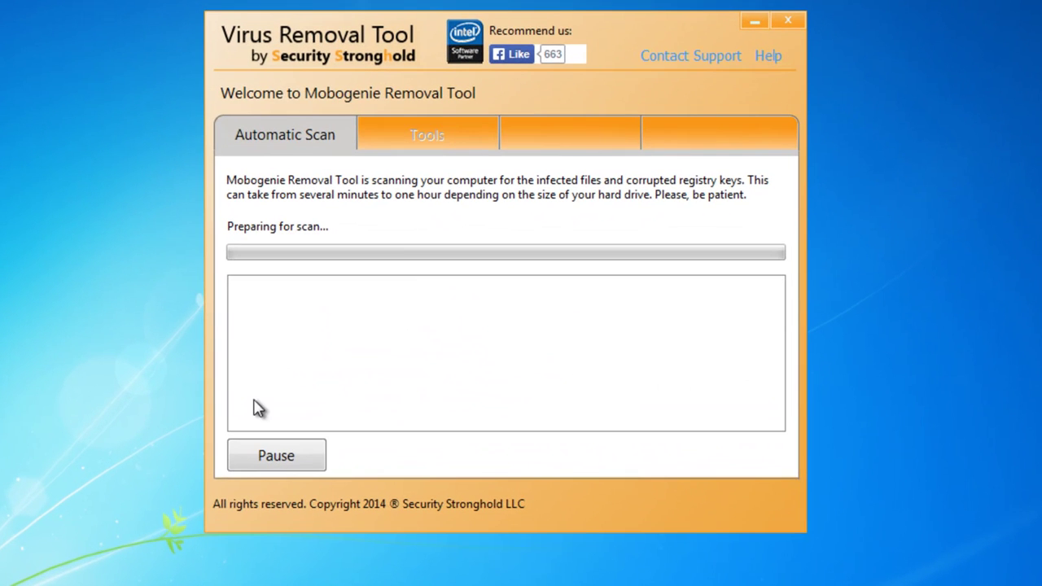
click(751, 22)
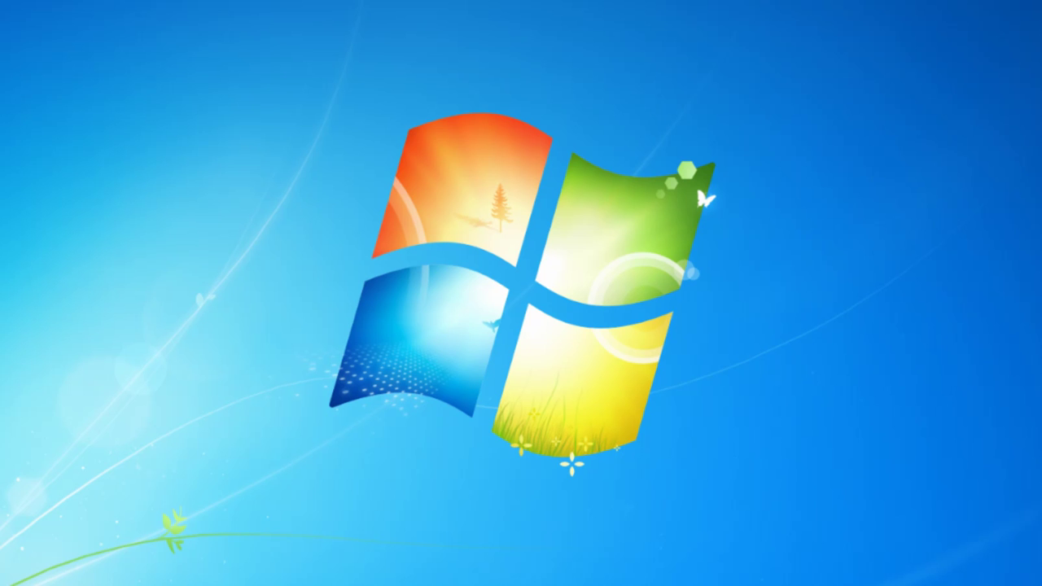
right_click(48, 219)
click(98, 272)
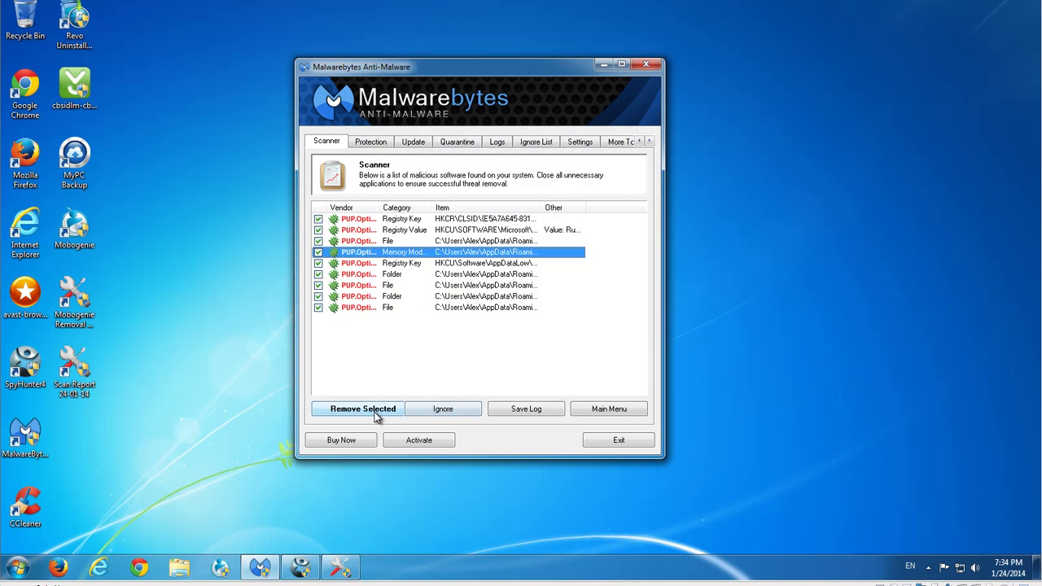
Remove all nine checked PUP.Optional entries in a maximized Malwarebytes window.
click(373, 413)
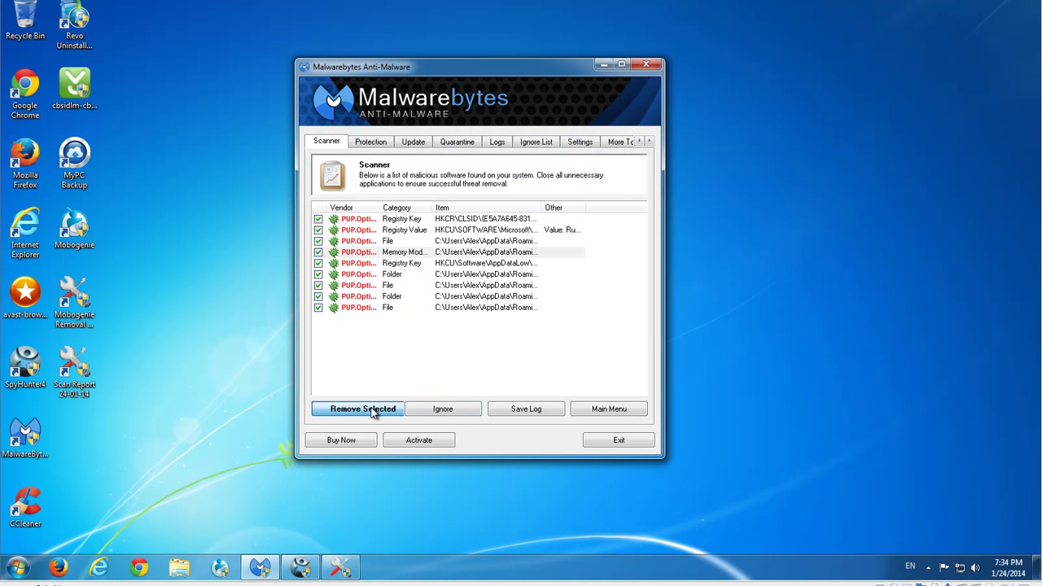
click(621, 64)
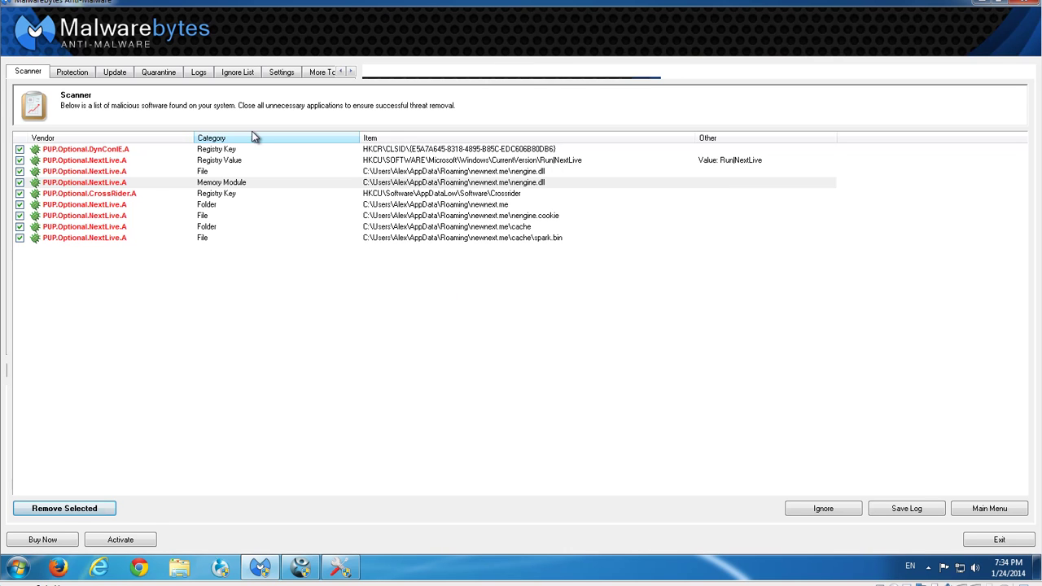
click(123, 149)
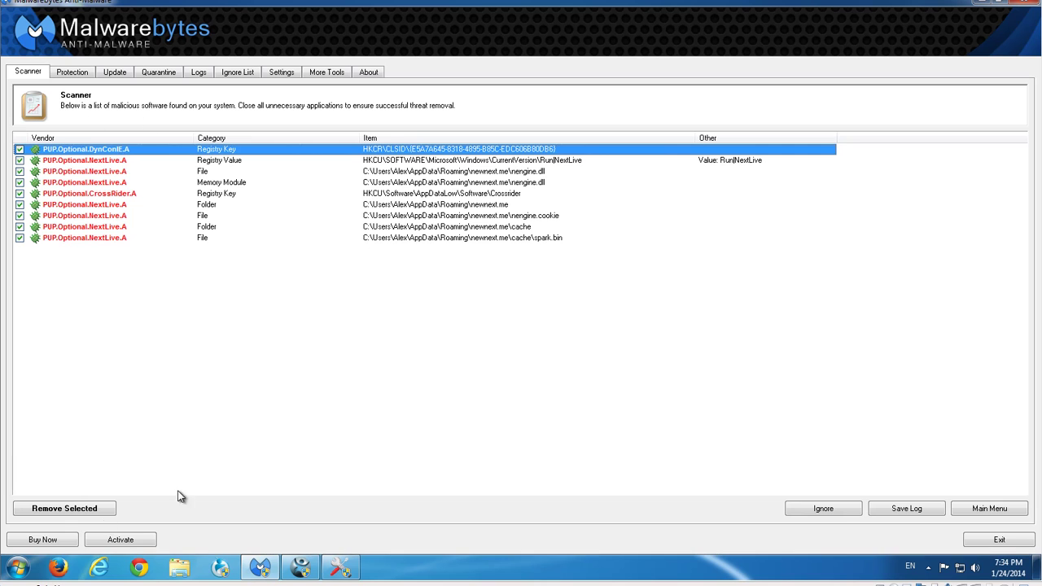
click(54, 509)
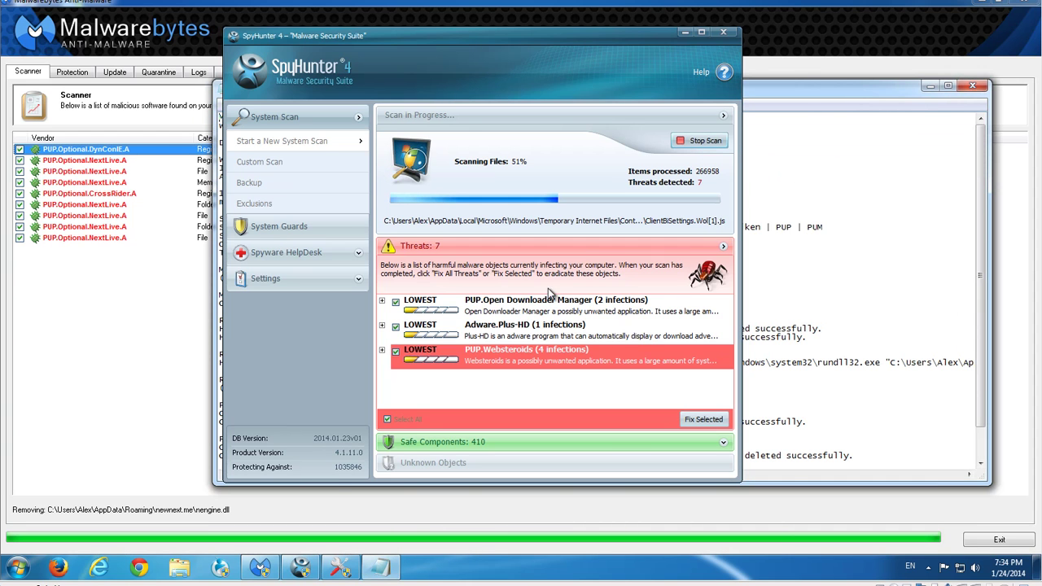
Abort the running SpyHunter scan and answer its warning.
click(381, 568)
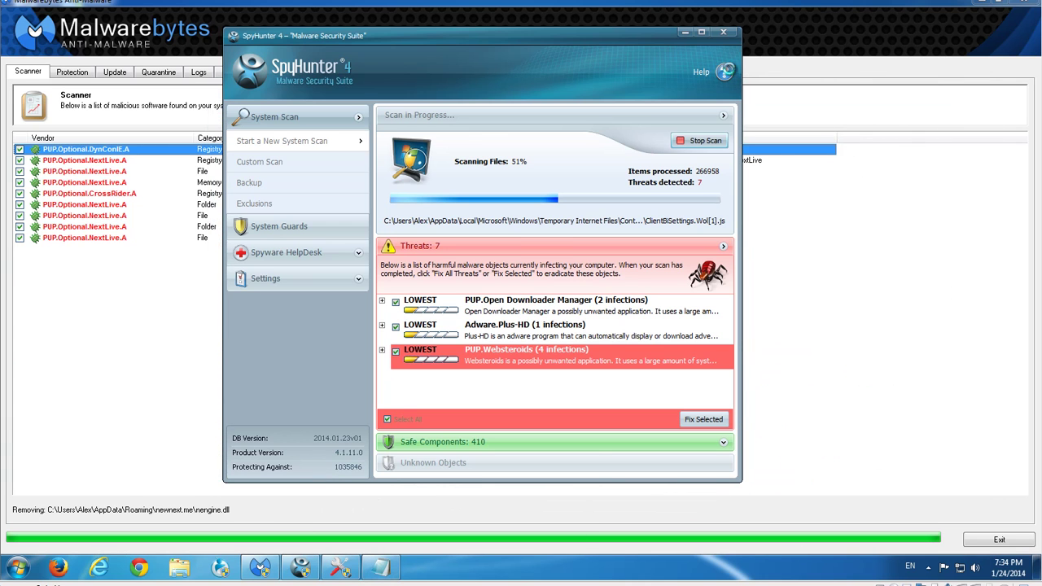
click(723, 31)
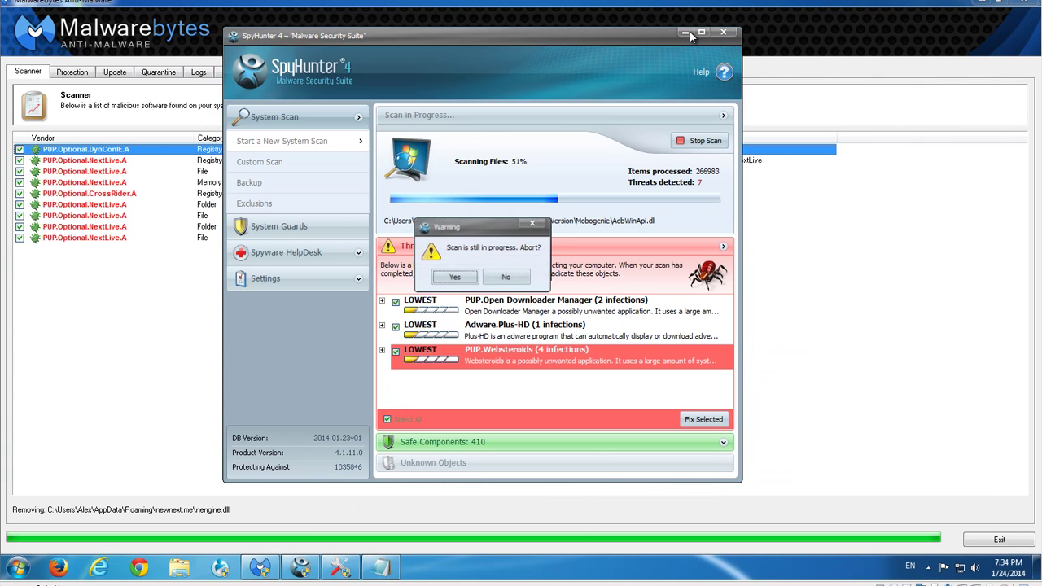
click(468, 279)
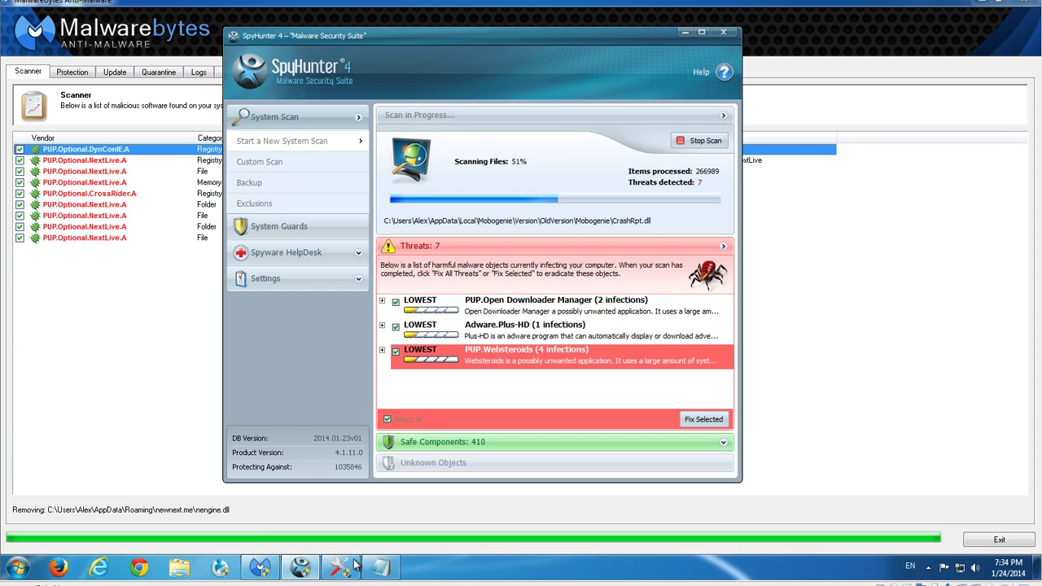
Close the Malwarebytes removal log and decline restarting the computer now.
click(382, 568)
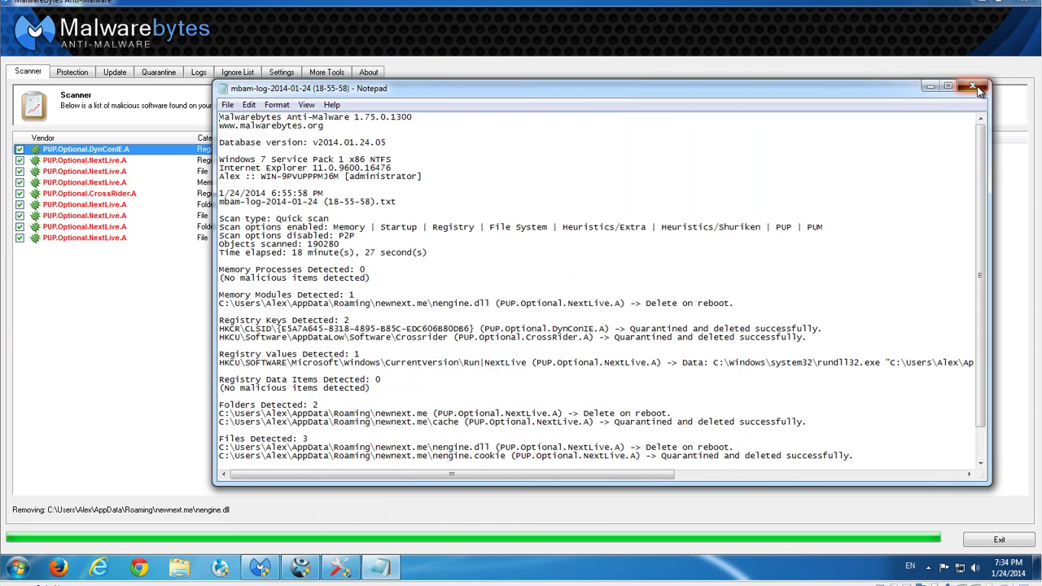
click(979, 90)
click(633, 325)
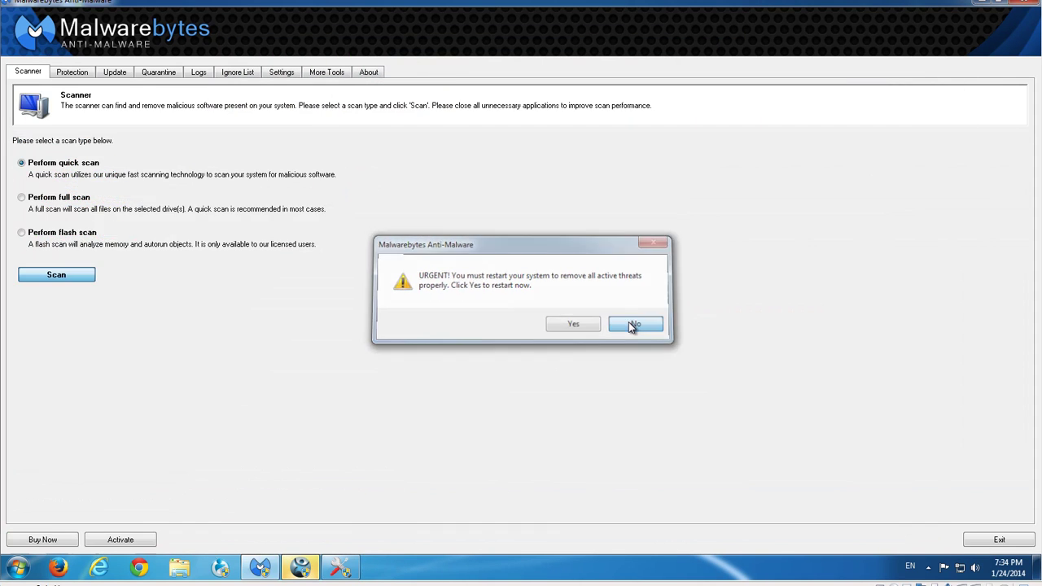
click(985, 4)
right_click(615, 112)
Collapse the Adware.Plus-HD, Open Downloader Manager and PUP.Websteroids entries, then fix all SpyHunter threats.
click(670, 150)
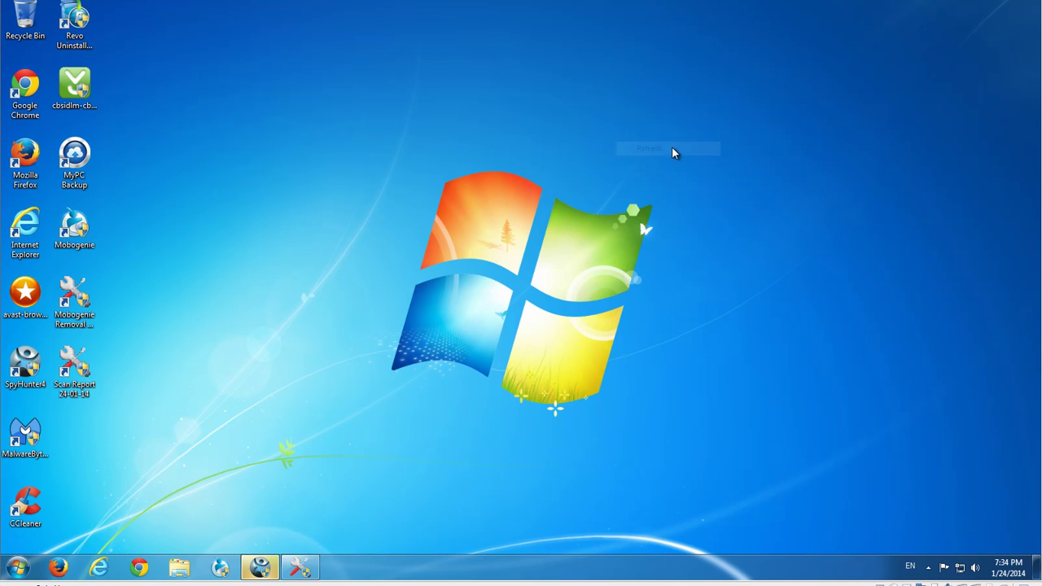
click(259, 568)
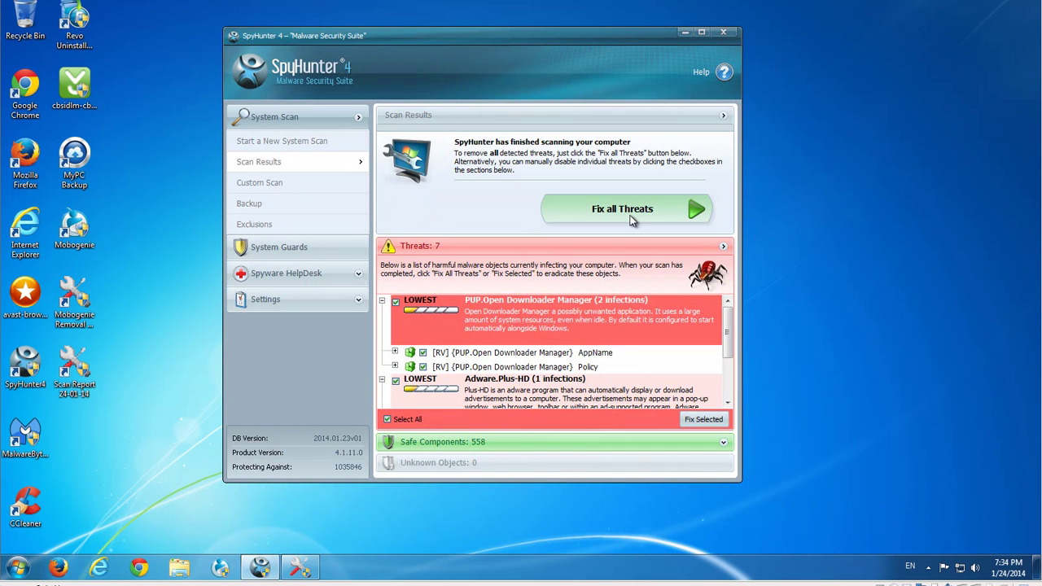
click(382, 380)
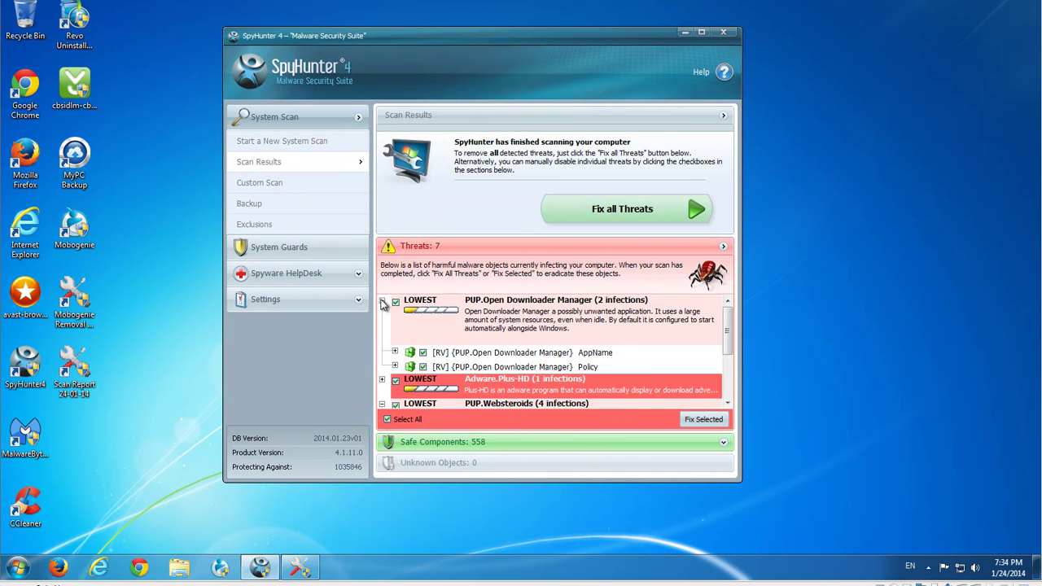
click(382, 302)
click(382, 350)
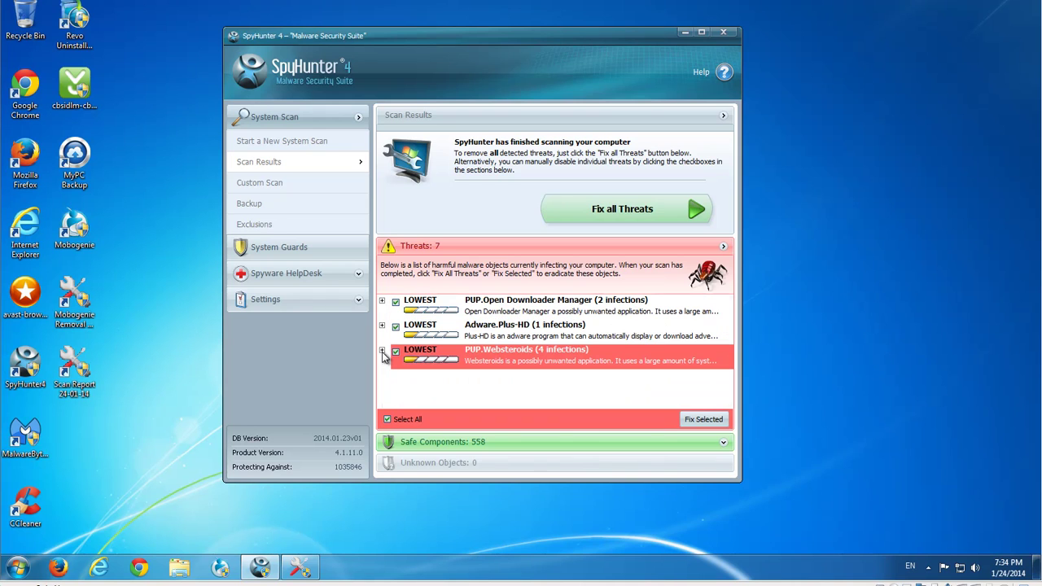
click(591, 211)
Close SpyHunter once removal of all 7 threats completes.
right_click(831, 63)
click(851, 100)
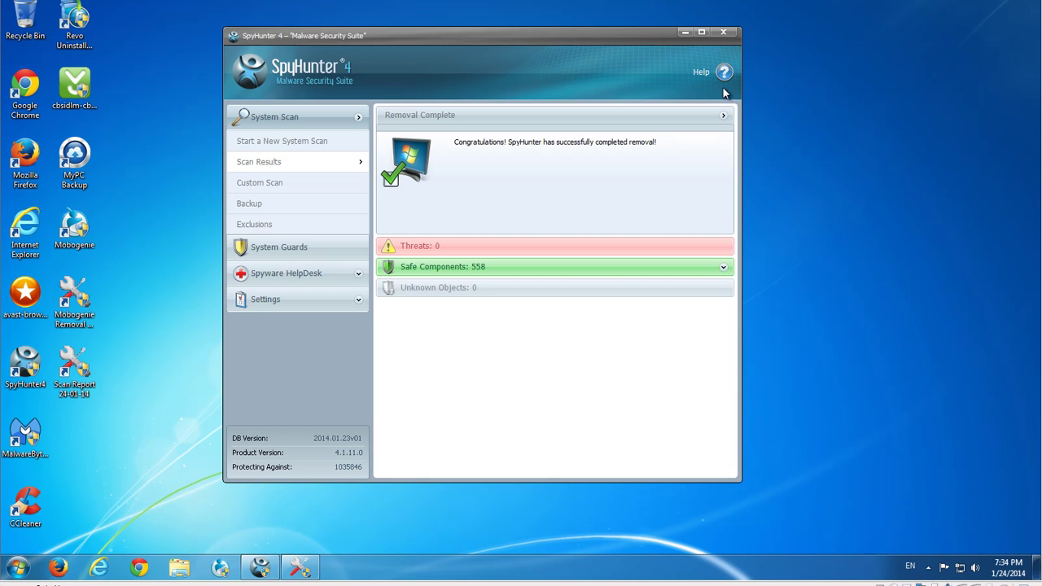
click(724, 32)
Scroll through the 2572 flagged items in the Mobogenie Removal Tool, then minimize it.
right_click(399, 132)
click(440, 171)
click(259, 568)
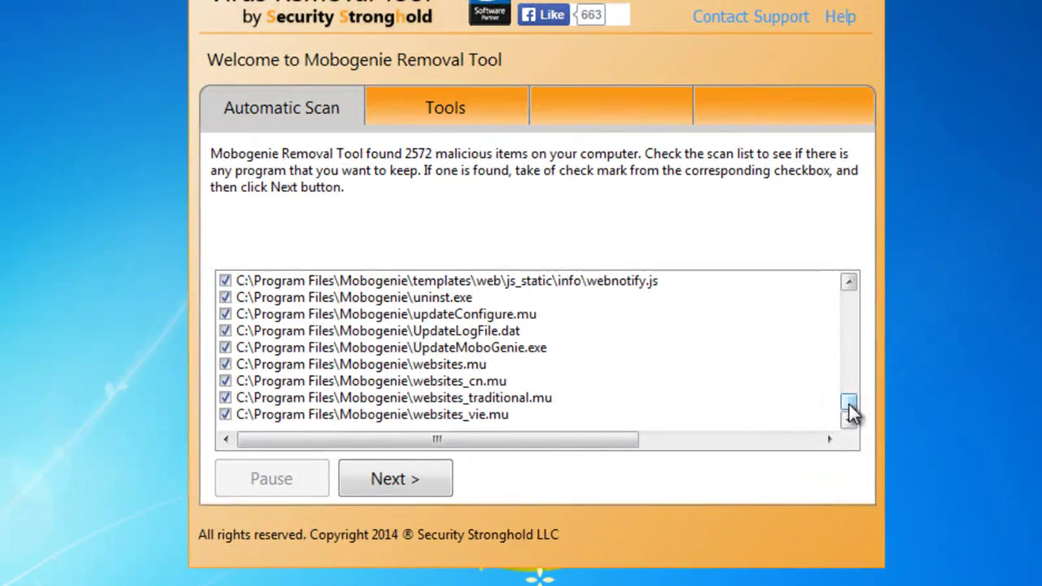
drag(850, 414, 857, 328)
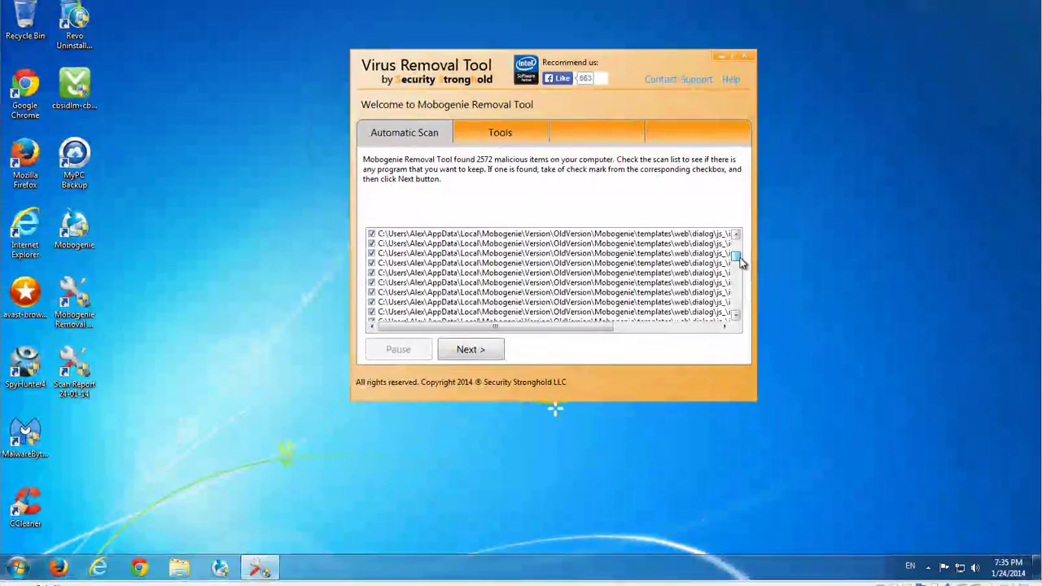
drag(741, 261, 738, 238)
click(722, 58)
right_click(305, 85)
click(348, 116)
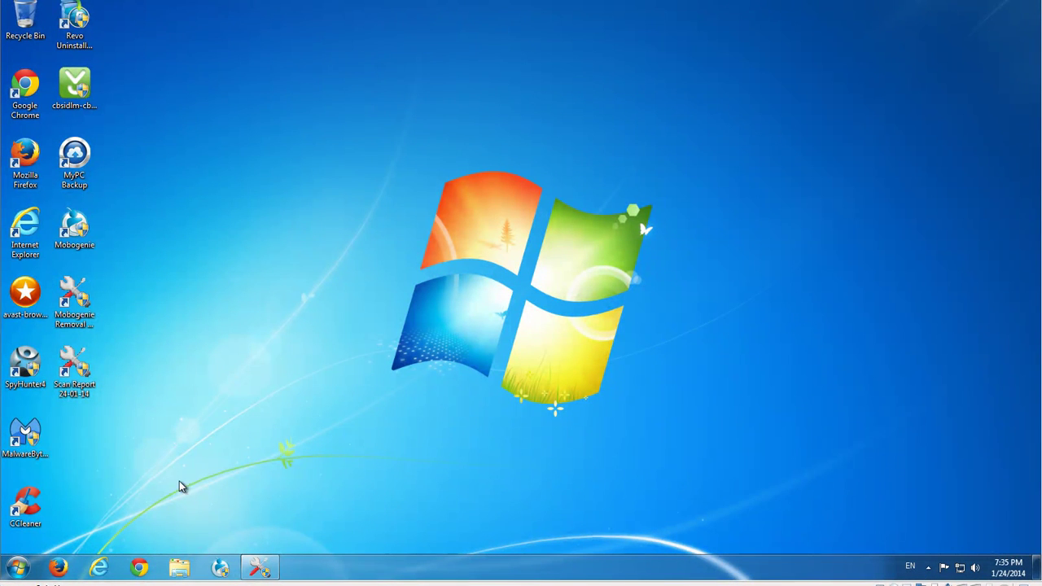
Launch Revo Uninstaller Pro from its desktop icon, allowing it administrator rights.
right_click(148, 167)
click(191, 198)
double_click(75, 20)
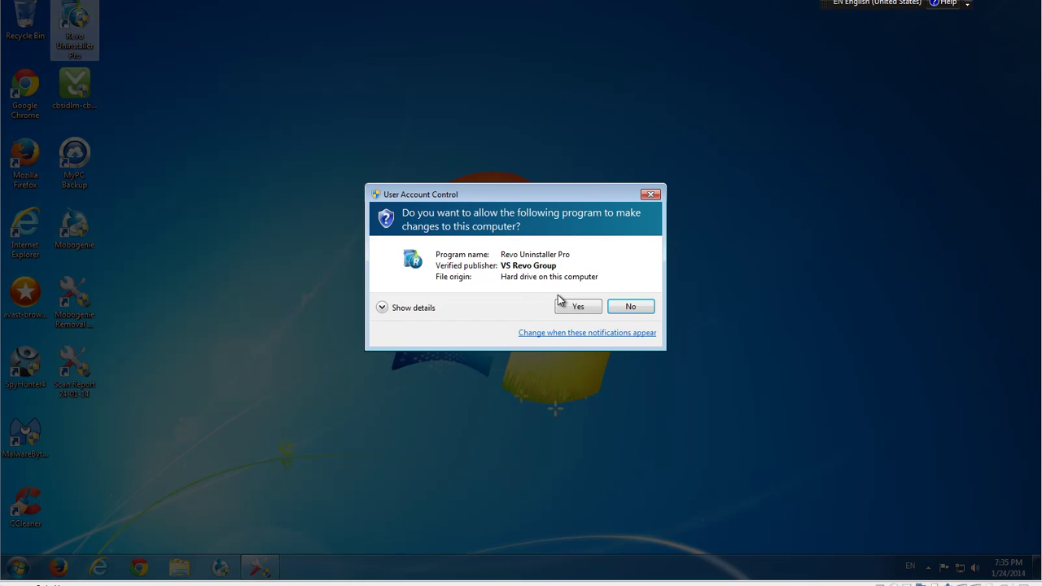
click(576, 306)
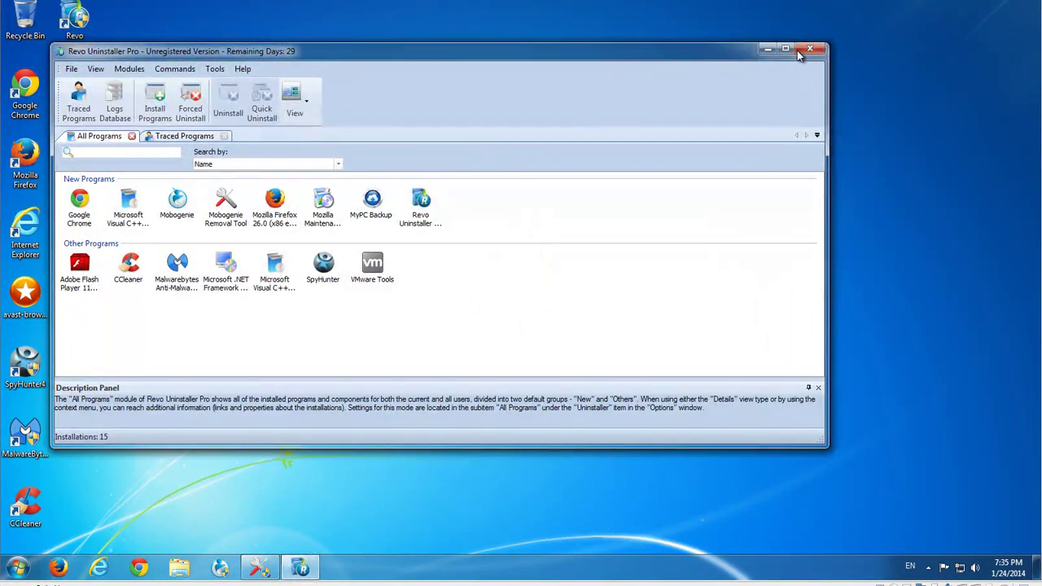
Uninstall Mobogenie from Revo's maximized program list, letting its own uninstaller finish.
click(786, 50)
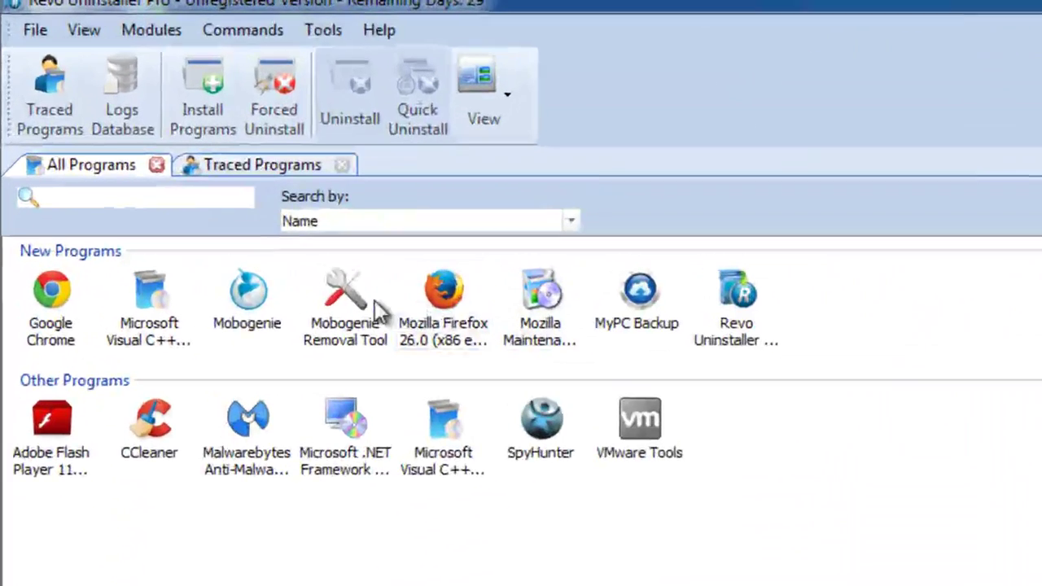
click(239, 310)
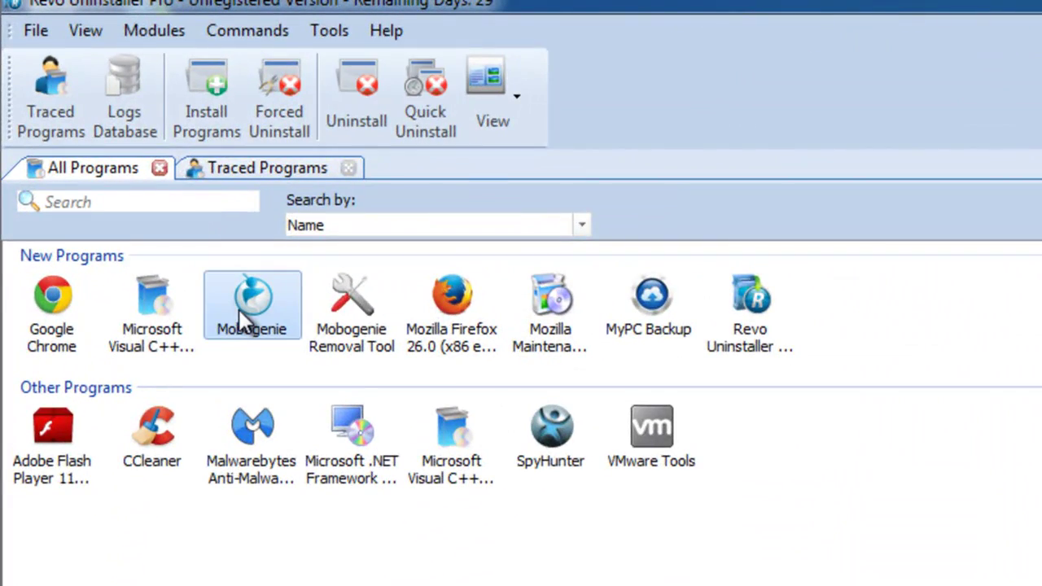
click(360, 81)
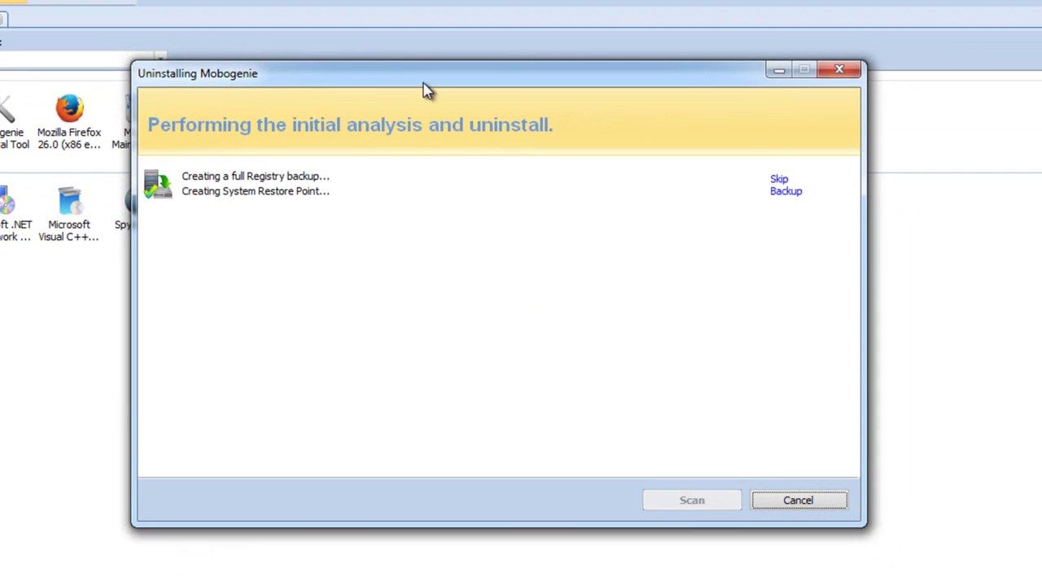
drag(423, 82, 438, 106)
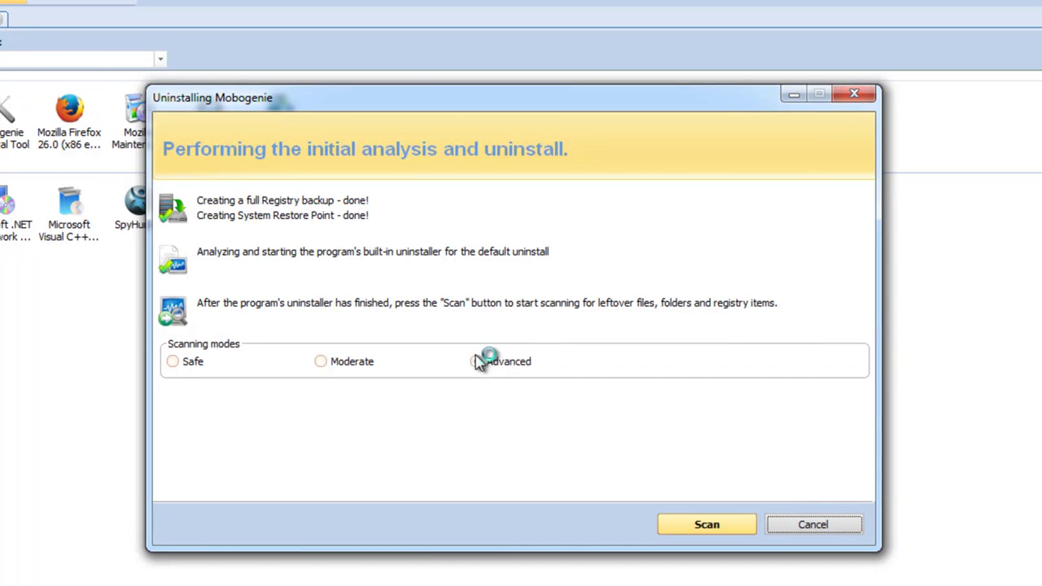
click(583, 367)
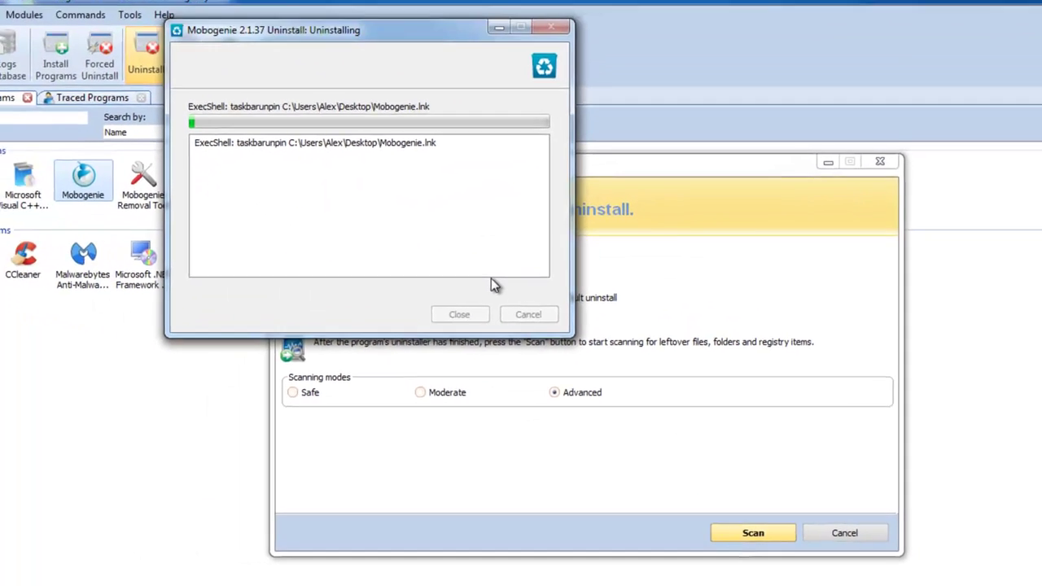
drag(319, 47, 538, 189)
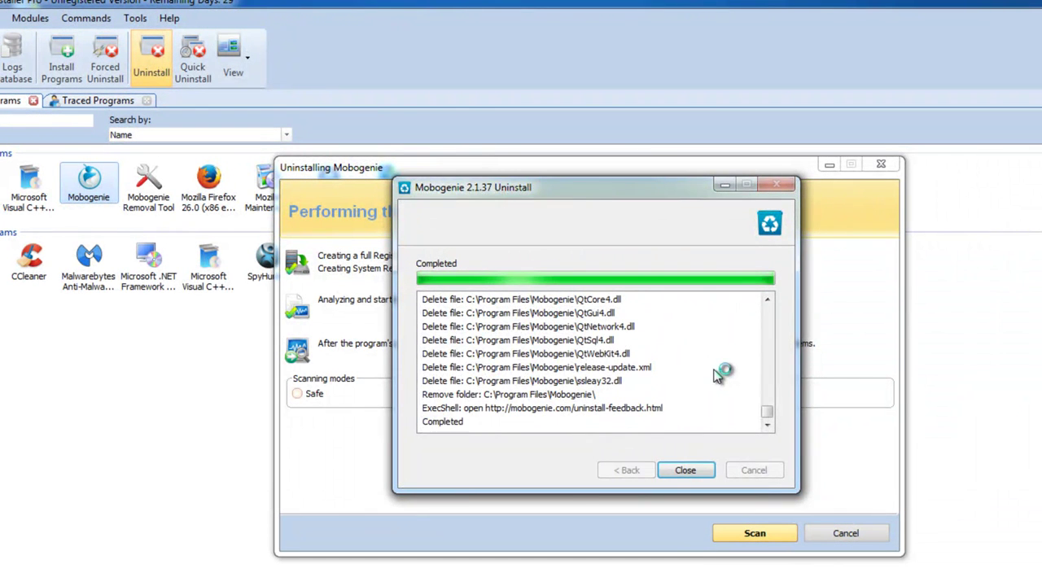
click(721, 398)
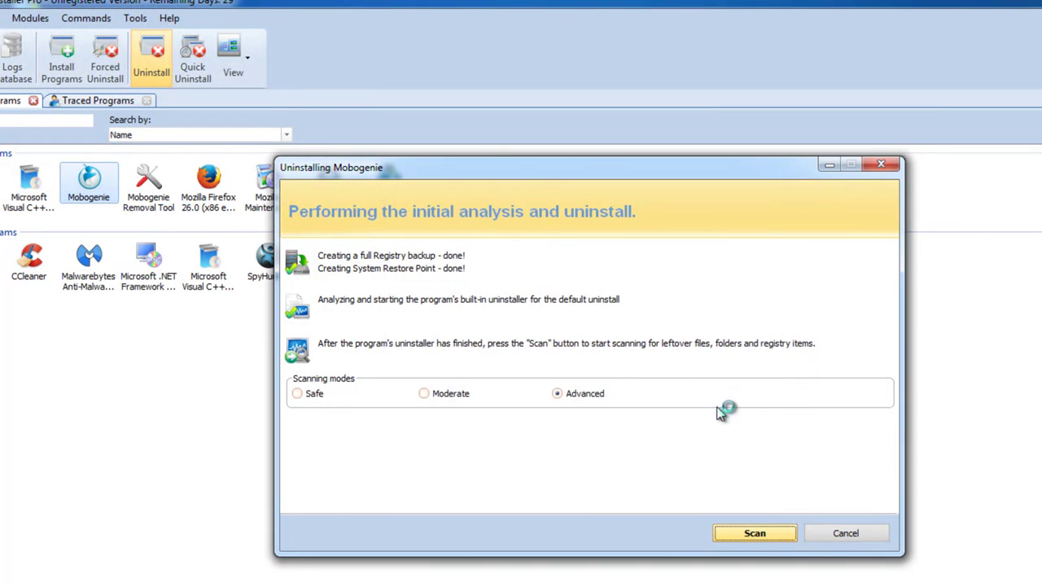
Scan for Mobogenie leftovers and delete the mobilegeni daemon Run registry value.
click(755, 534)
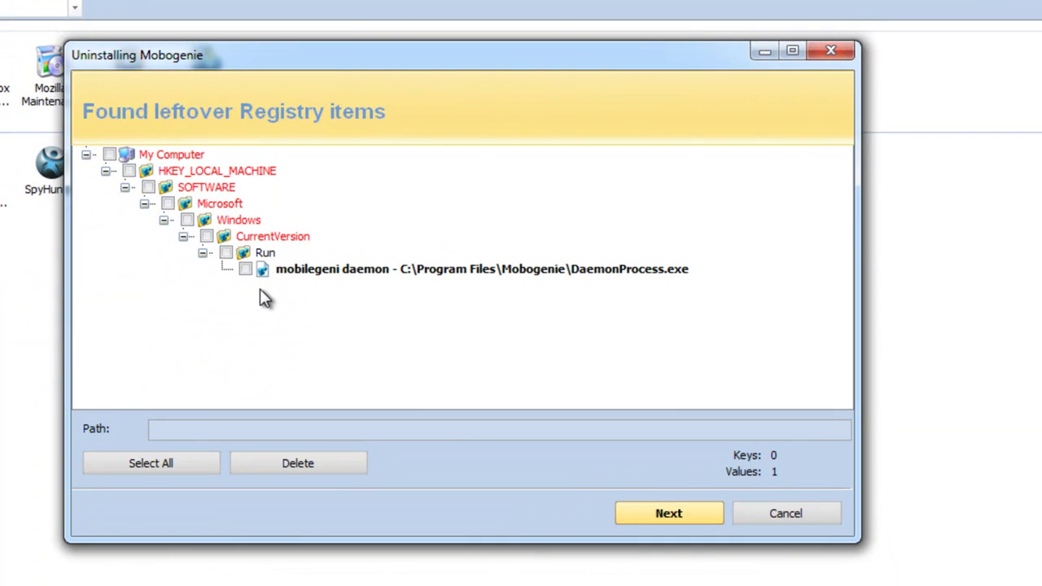
click(247, 269)
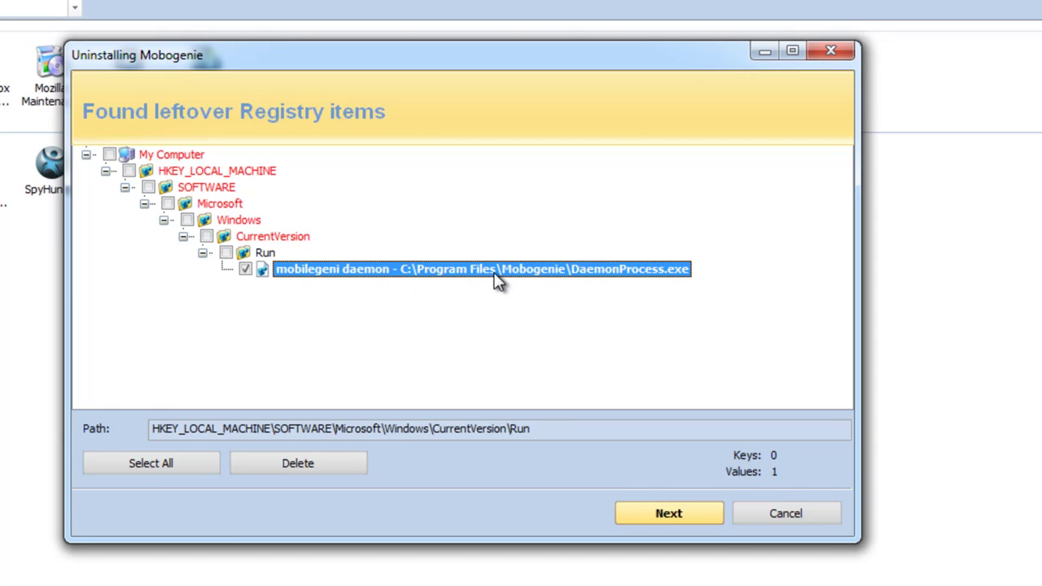
click(315, 463)
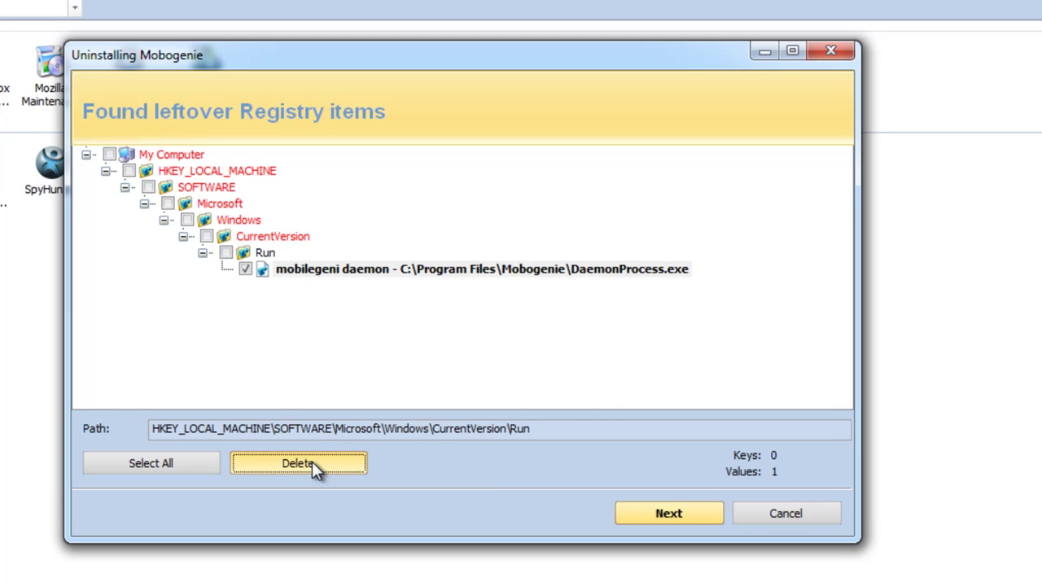
click(313, 462)
click(497, 348)
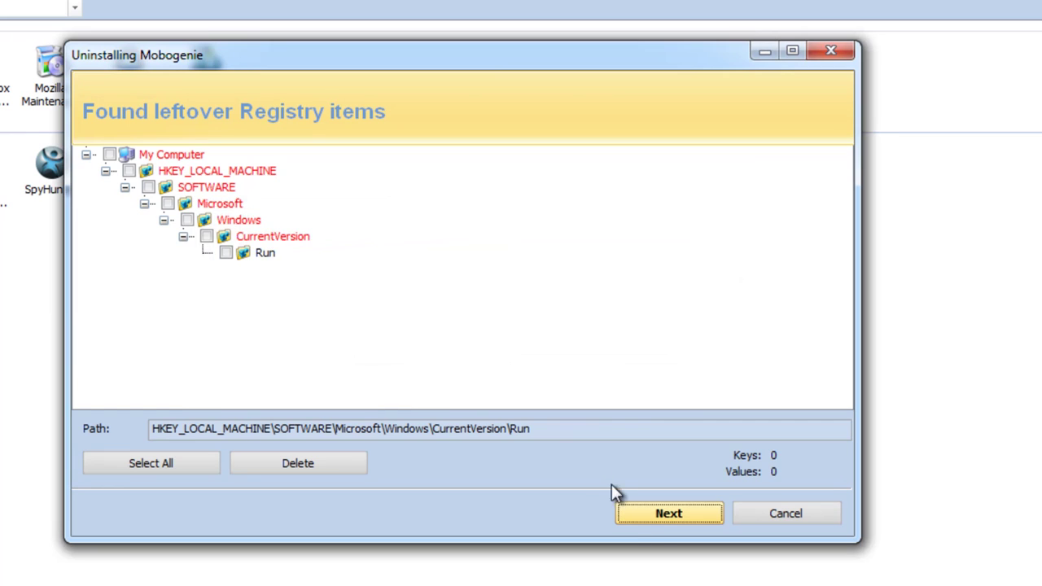
Check the Mobogenie folder and remaining Roaming leftover folders for deletion.
click(651, 515)
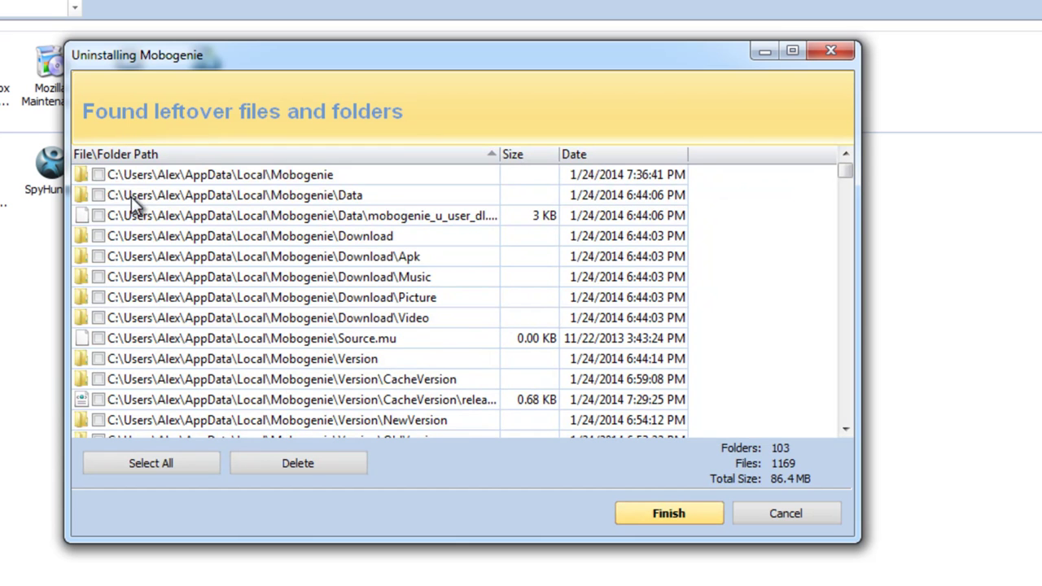
click(97, 175)
scroll(121, 342, down, 10)
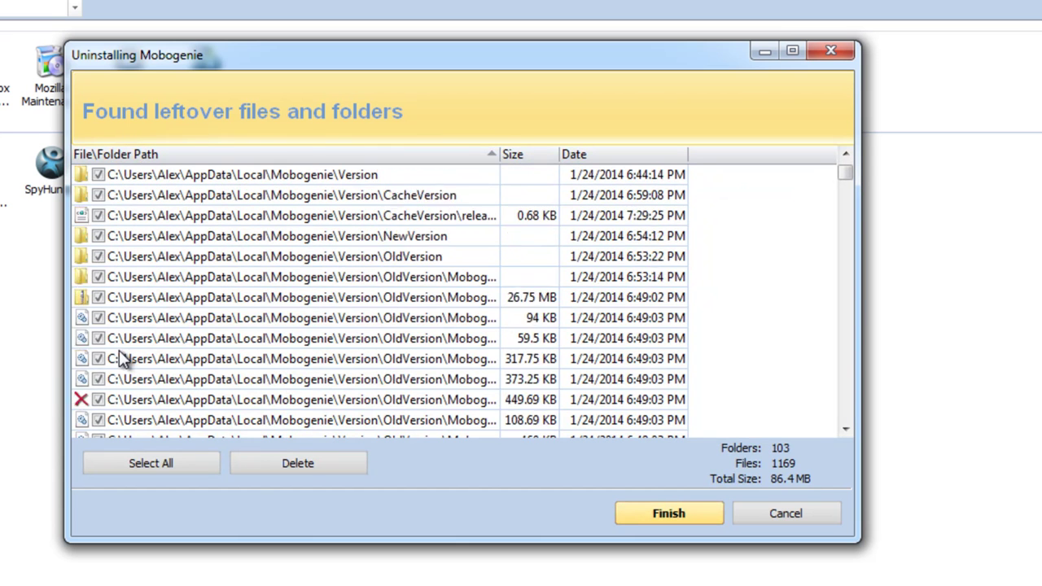
scroll(139, 348, down, 15)
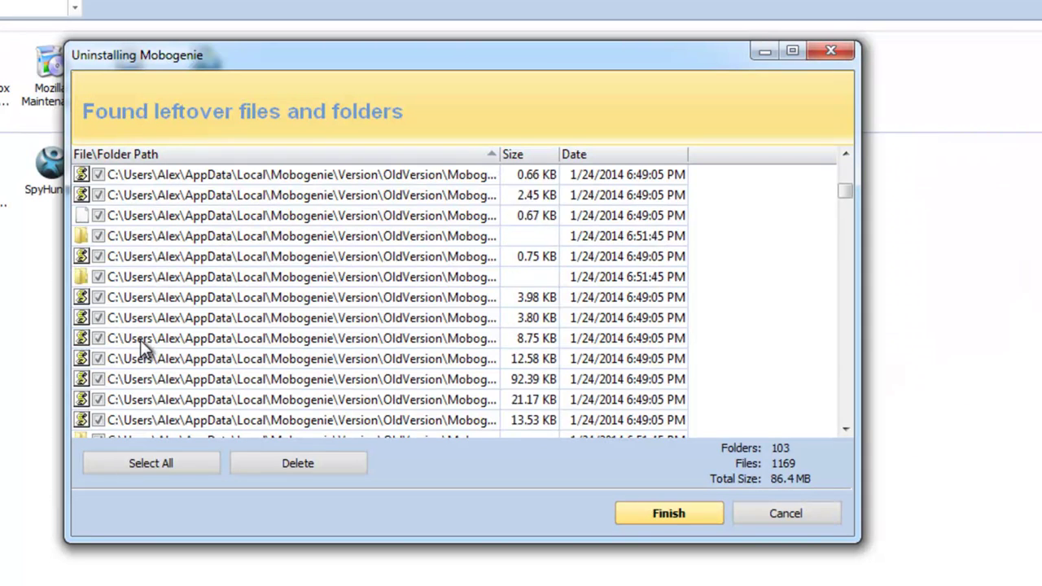
drag(844, 204, 891, 461)
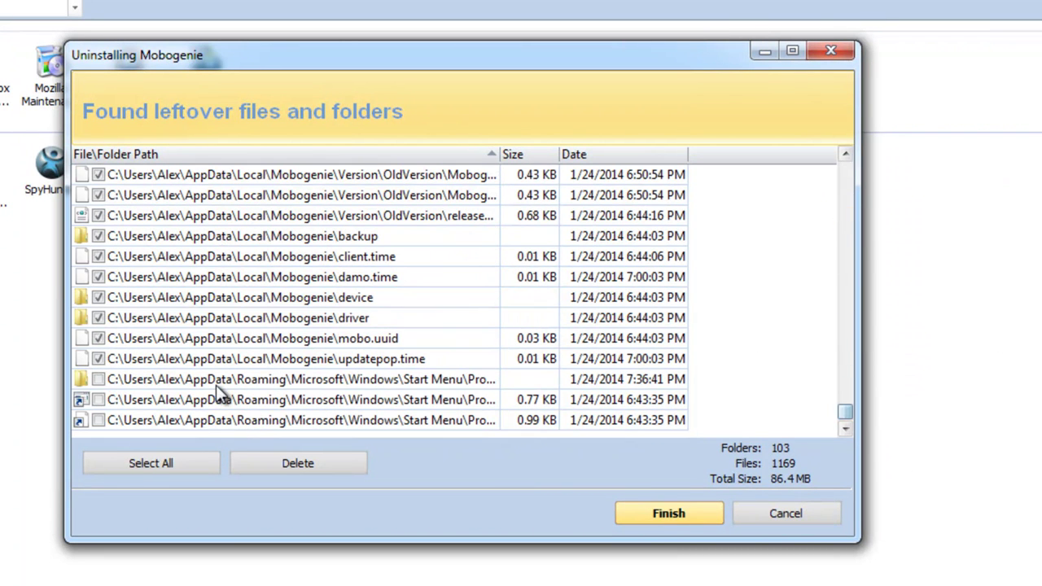
click(95, 376)
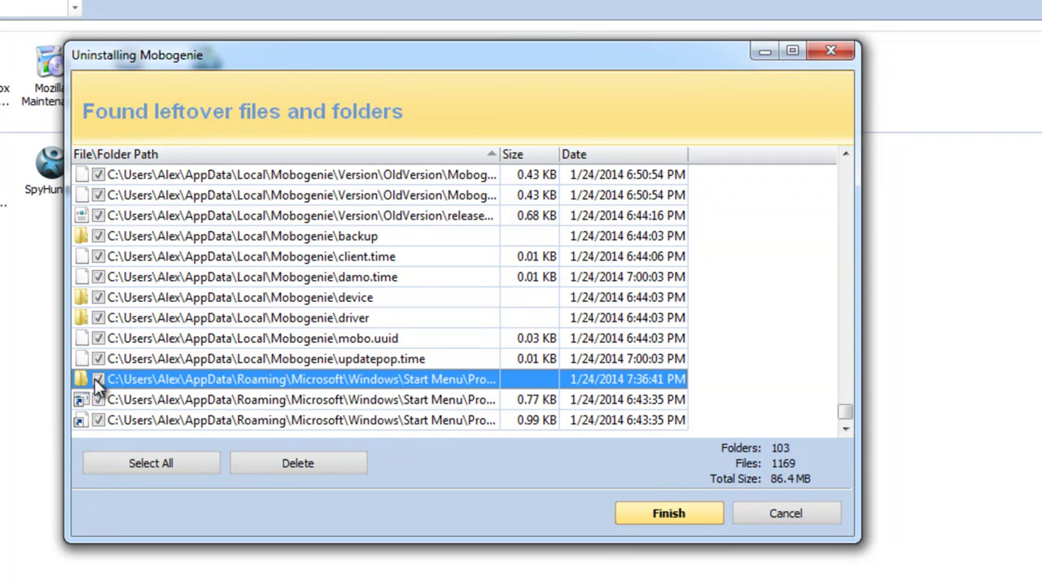
Delete the checked leftovers, accept the delete-on-restart notice, and finish.
click(323, 467)
click(502, 352)
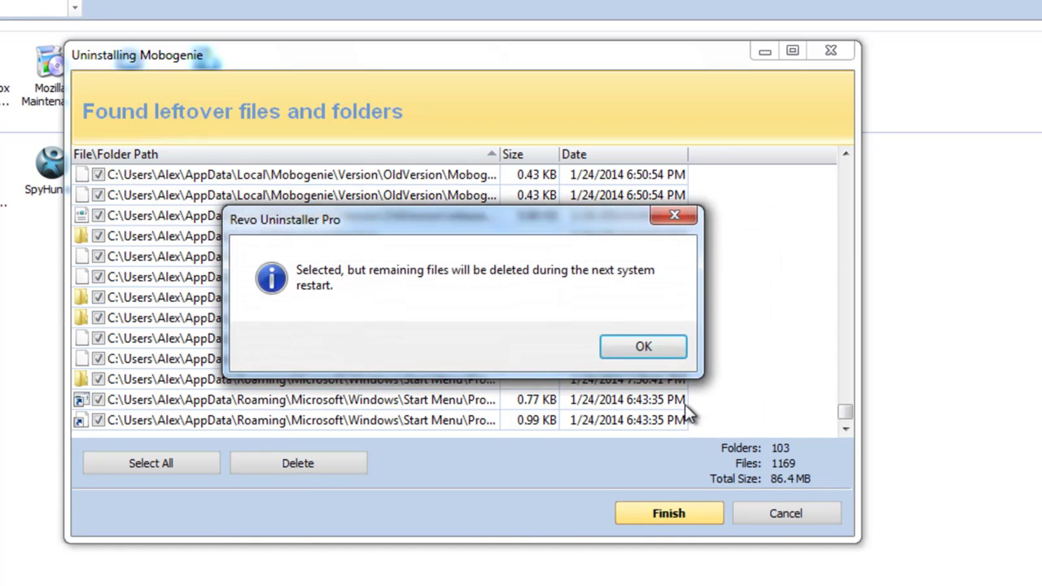
click(649, 350)
key(Return)
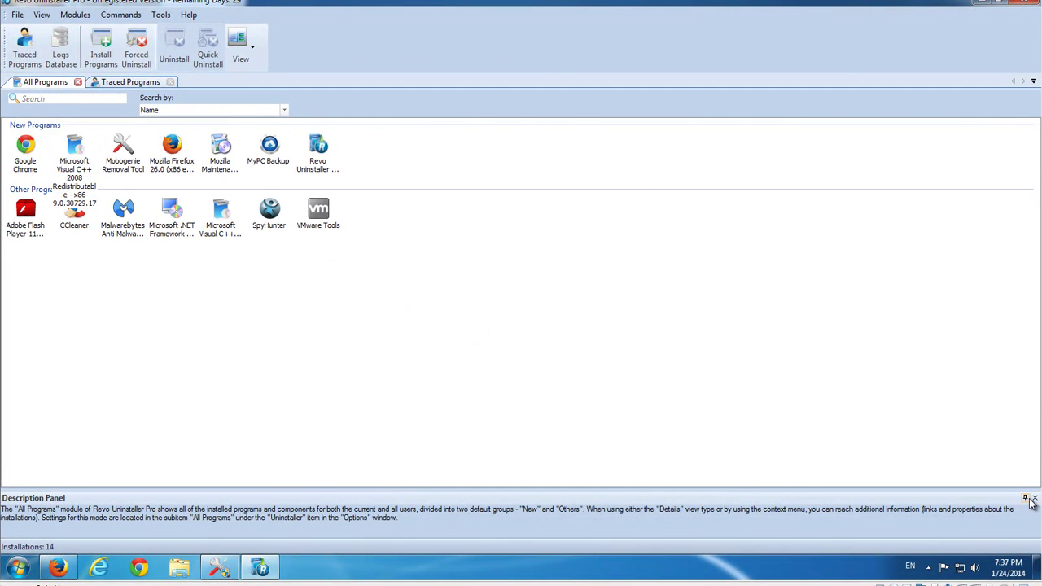
click(77, 224)
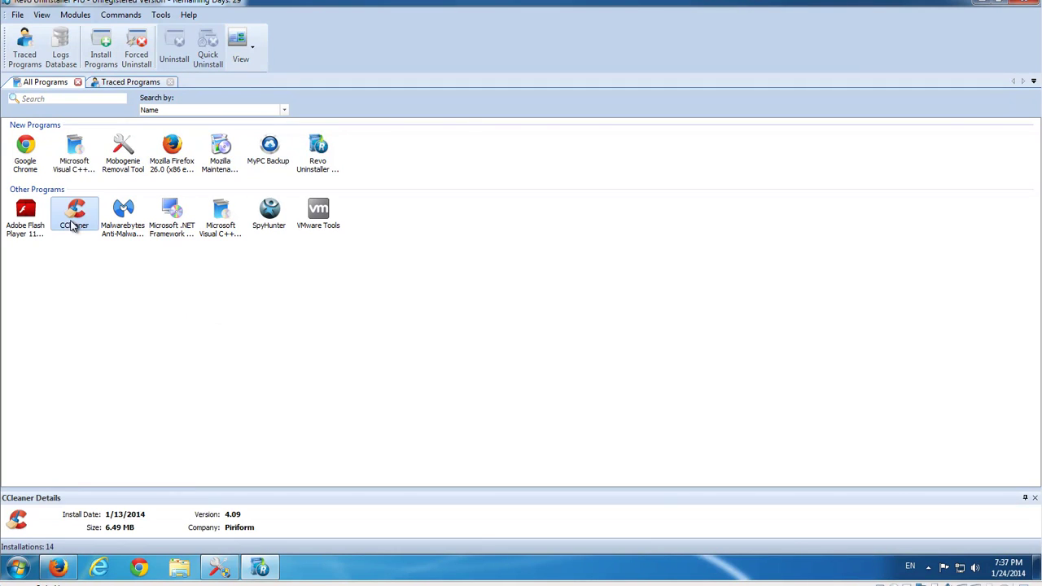
click(94, 158)
click(256, 338)
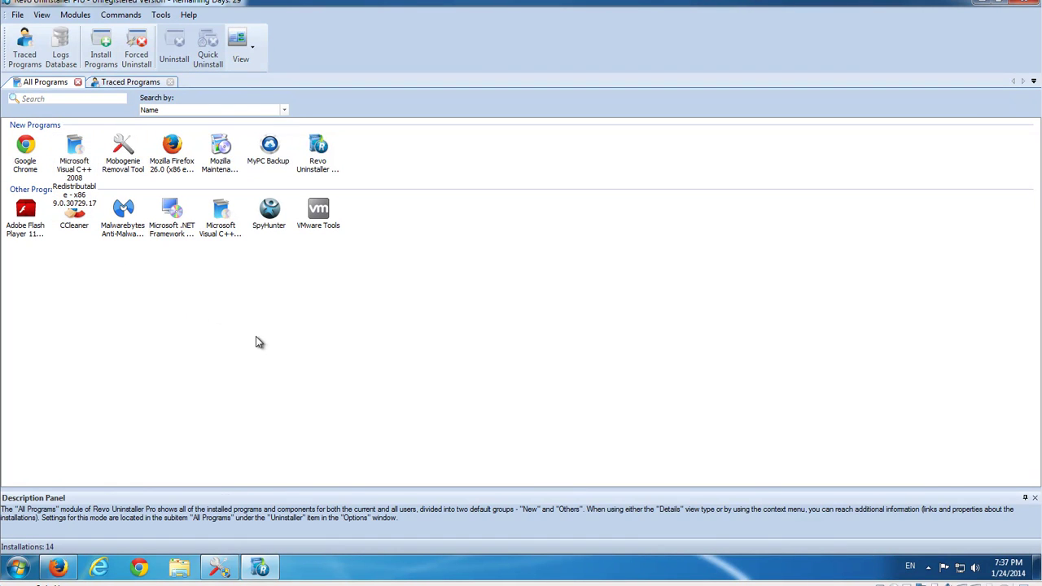
click(135, 217)
click(662, 305)
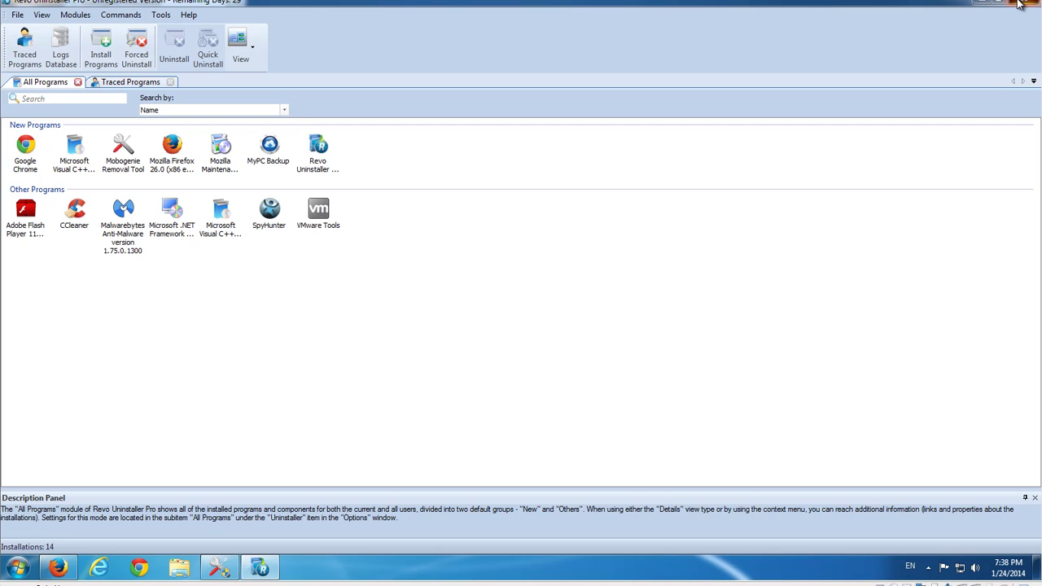
Close Revo Uninstaller and the Mobogenie feedback page in Firefox, then refresh the desktop.
click(1020, 4)
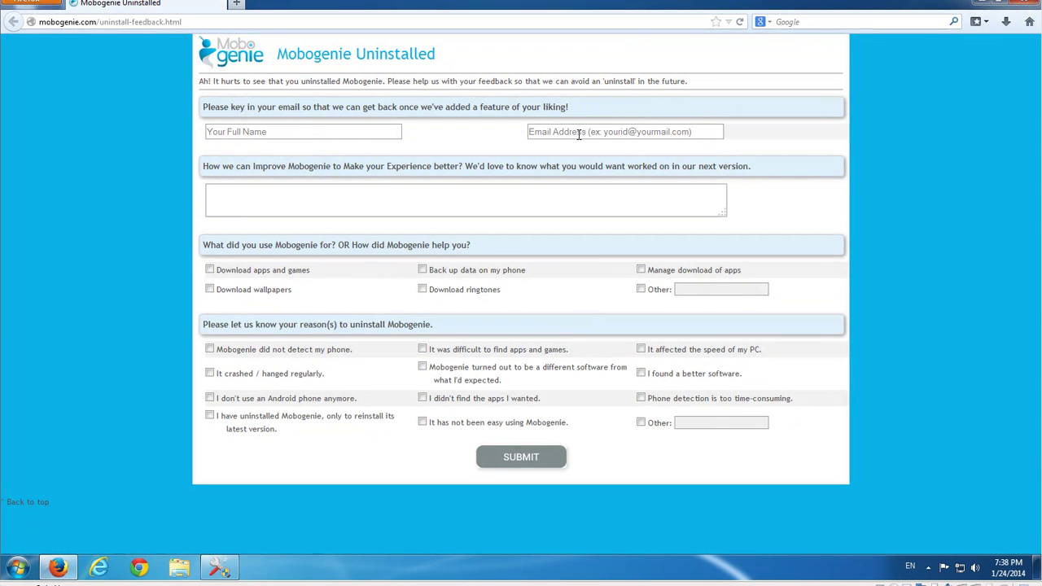
click(1021, 4)
right_click(374, 168)
click(408, 205)
Select the Mobogenie Removal and Scan Report desktop shortcuts and try moving them upward.
drag(167, 270, 78, 424)
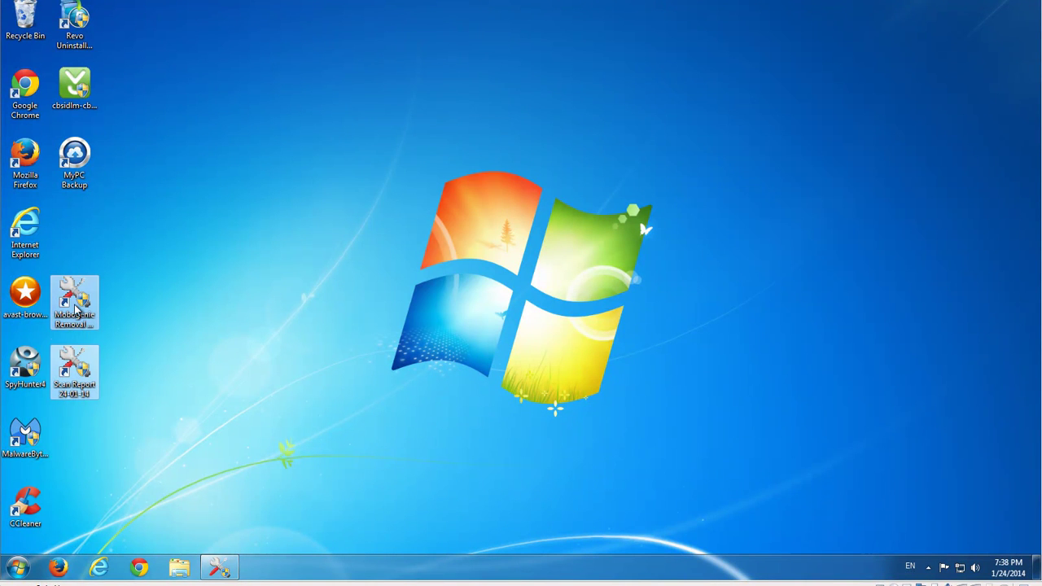
drag(81, 322, 75, 257)
click(245, 256)
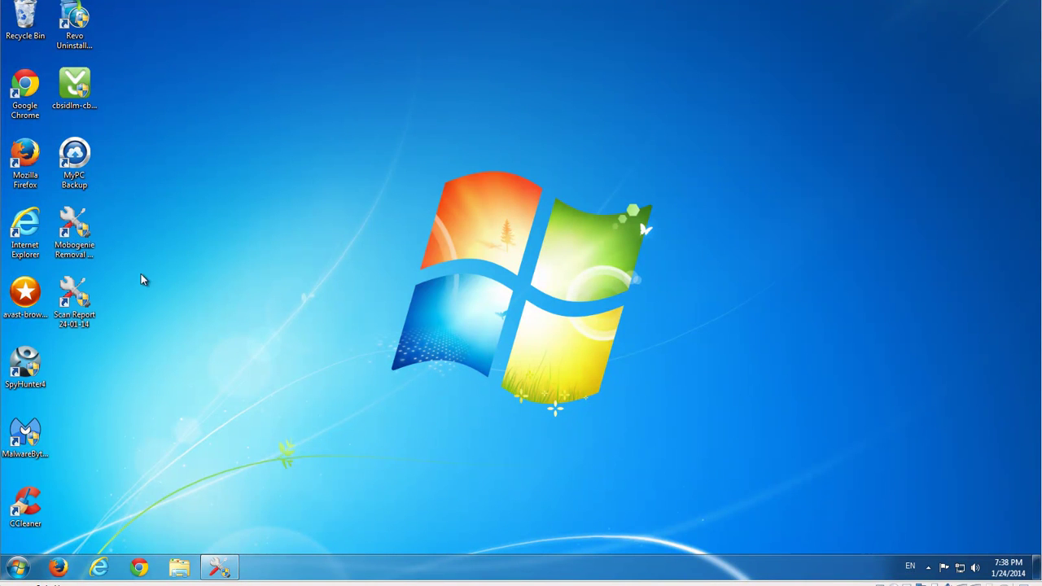
Launch CCleaner, decline the new-version download, and scan the registry for issues.
double_click(23, 505)
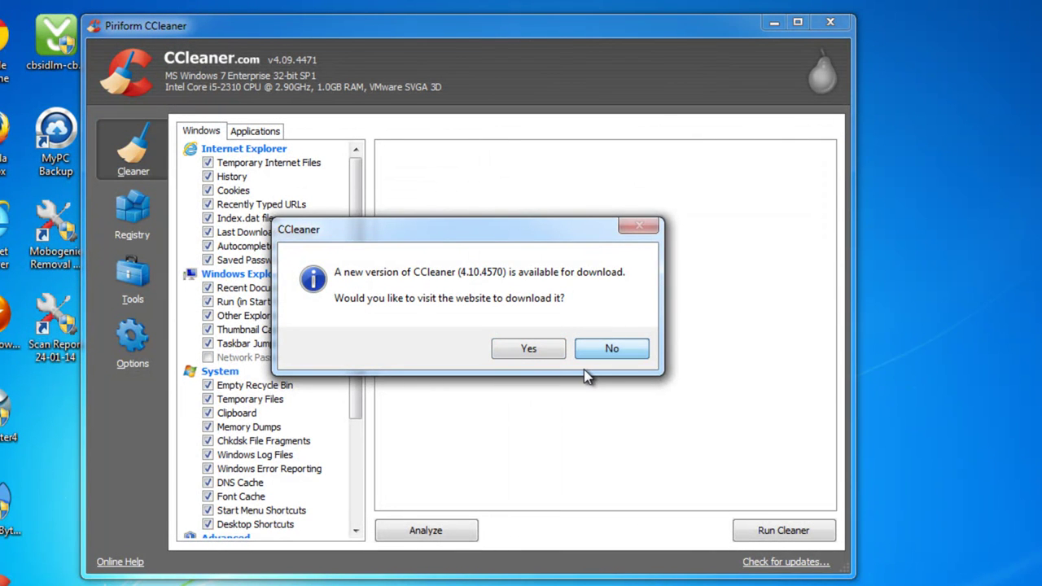
click(619, 350)
click(124, 234)
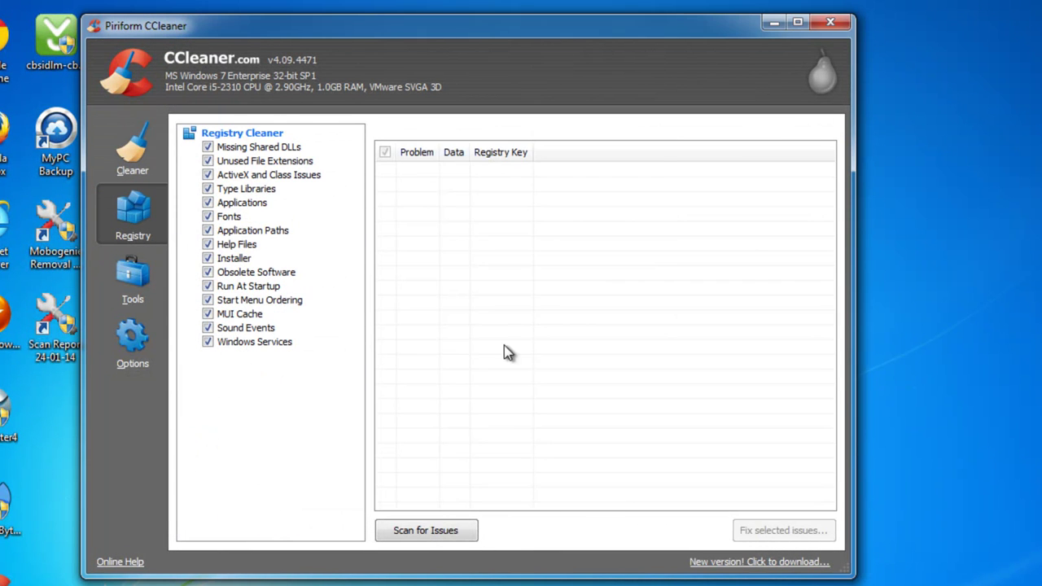
click(416, 539)
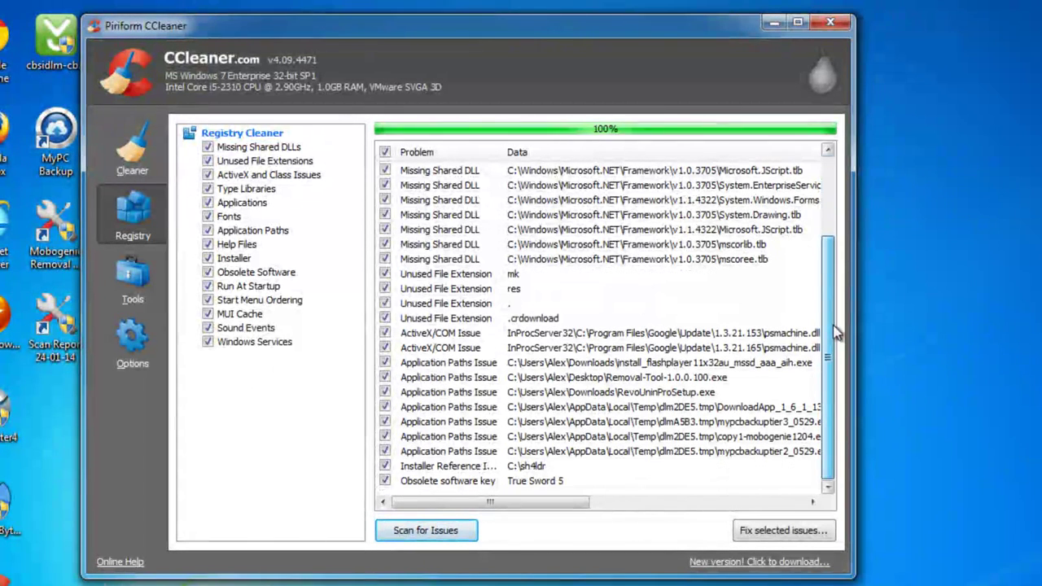
drag(515, 505, 491, 528)
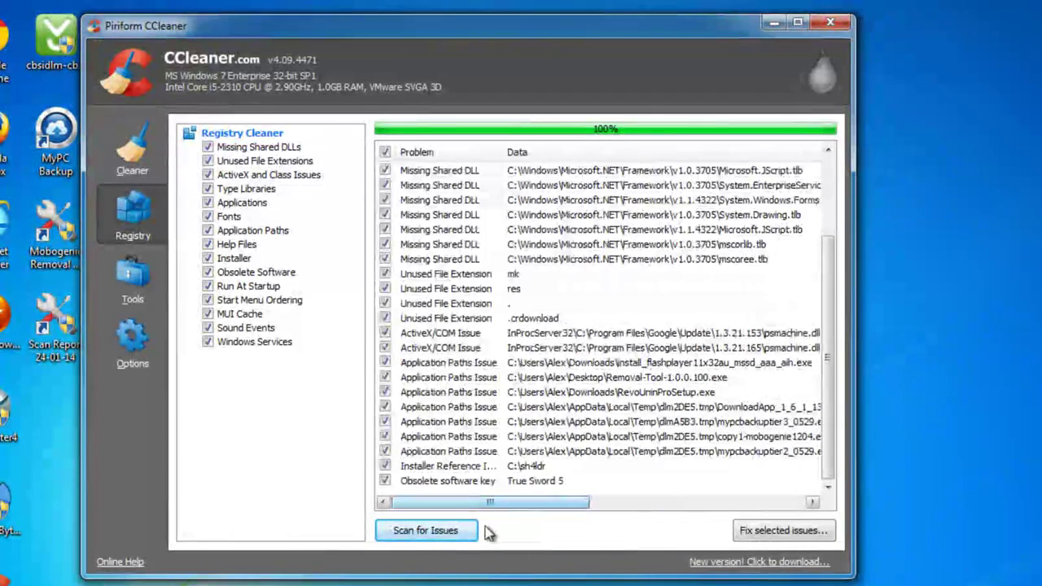
Fix all 29 registry issues without a backup, then exit CCleaner.
click(767, 533)
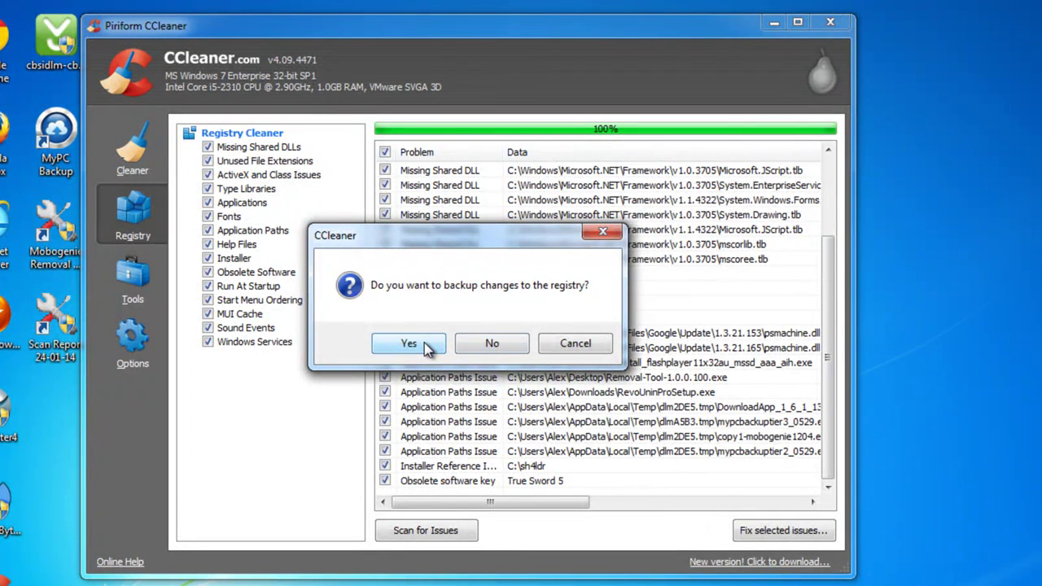
click(478, 345)
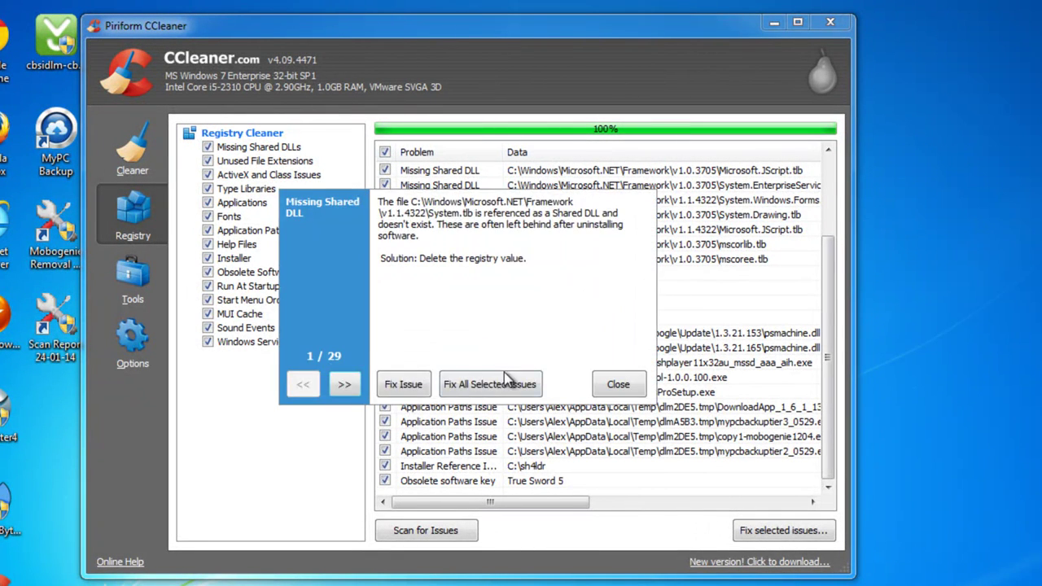
click(503, 383)
click(617, 386)
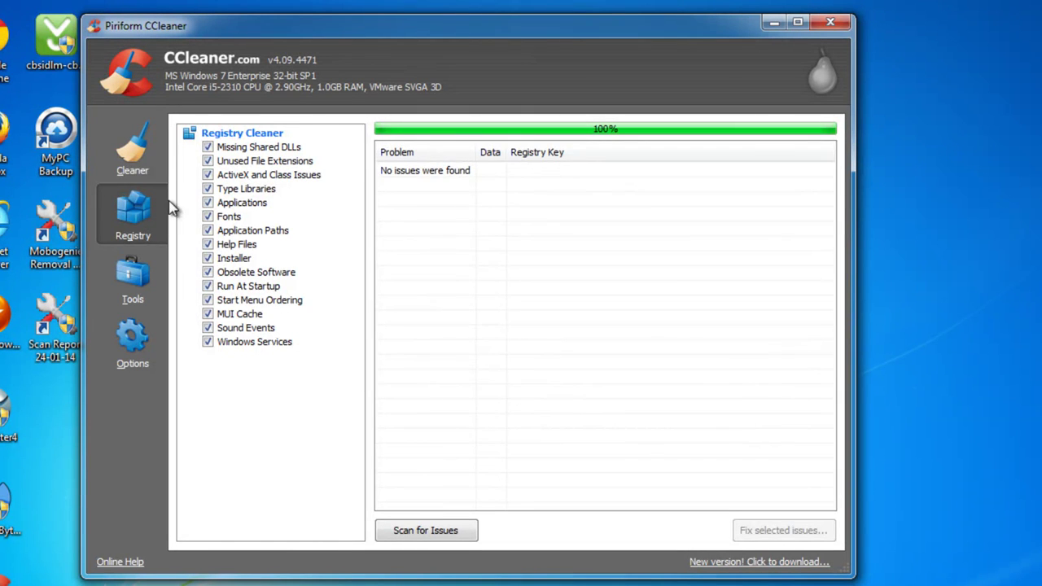
click(137, 163)
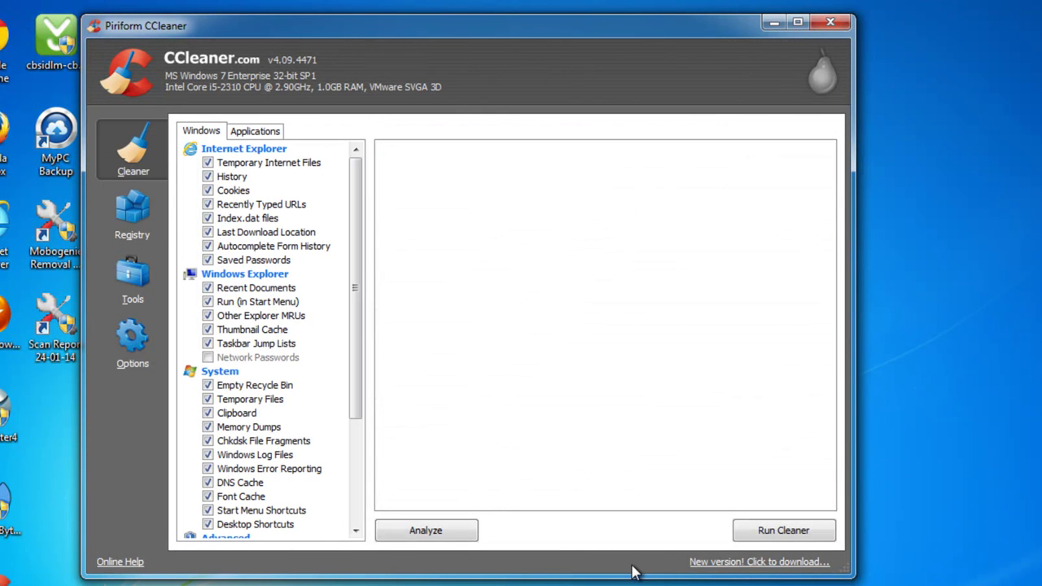
click(829, 20)
right_click(449, 39)
Refresh the desktop, then close Mobogenie Removal Tool's 2572-item scan list and dismiss the Call us popup.
click(514, 89)
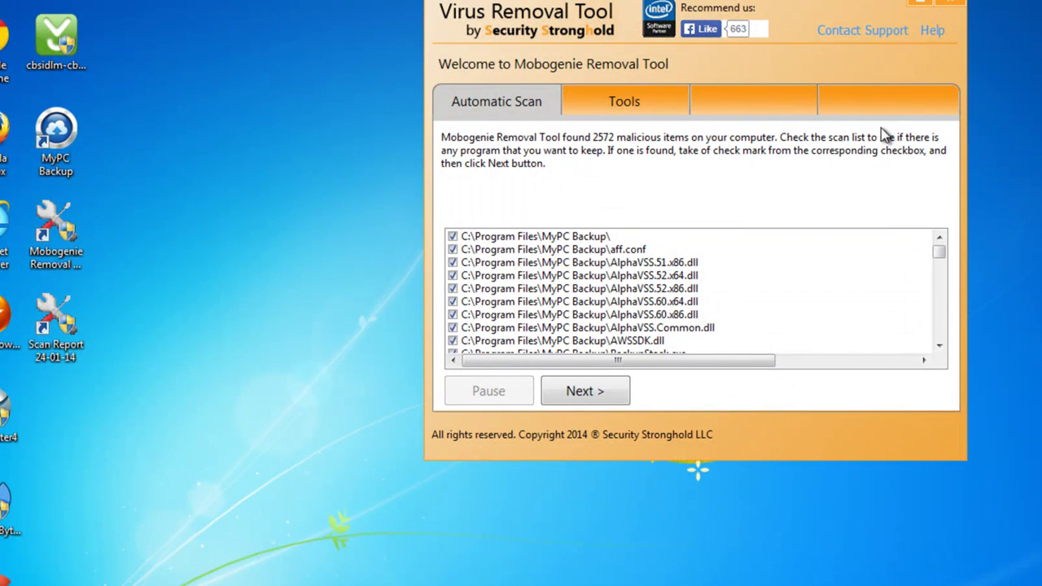
drag(941, 258, 943, 365)
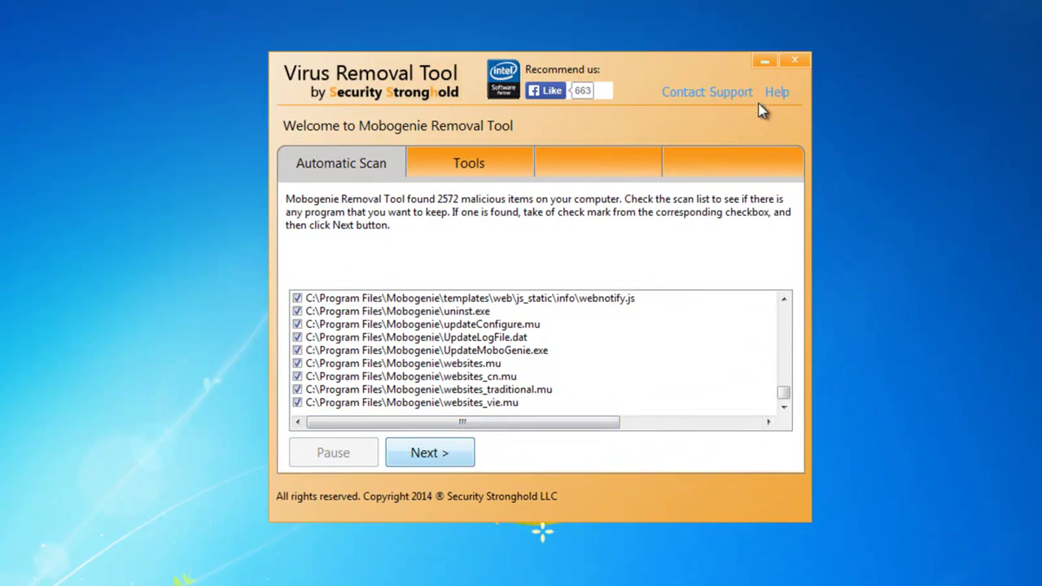
click(790, 64)
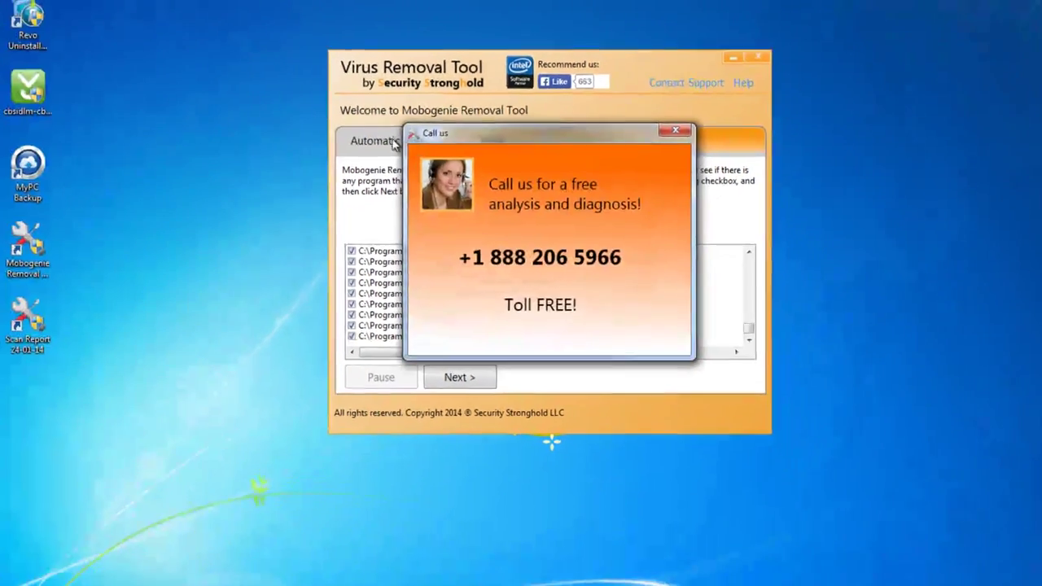
click(679, 133)
Acknowledge the Scan Report 24-01-14 notice with OK and refresh the desktop.
right_click(230, 135)
click(643, 375)
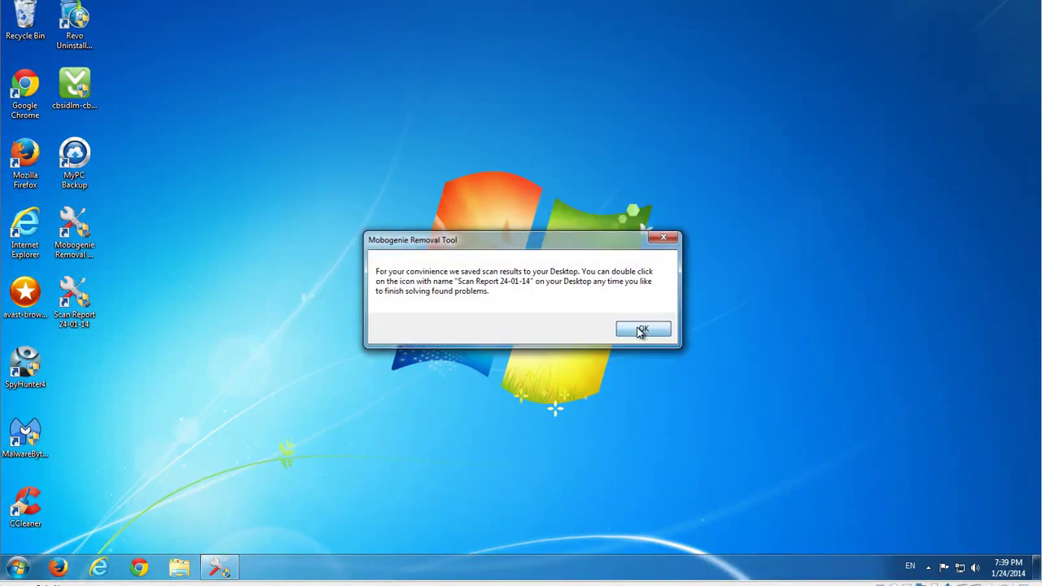
click(643, 329)
right_click(250, 88)
click(302, 123)
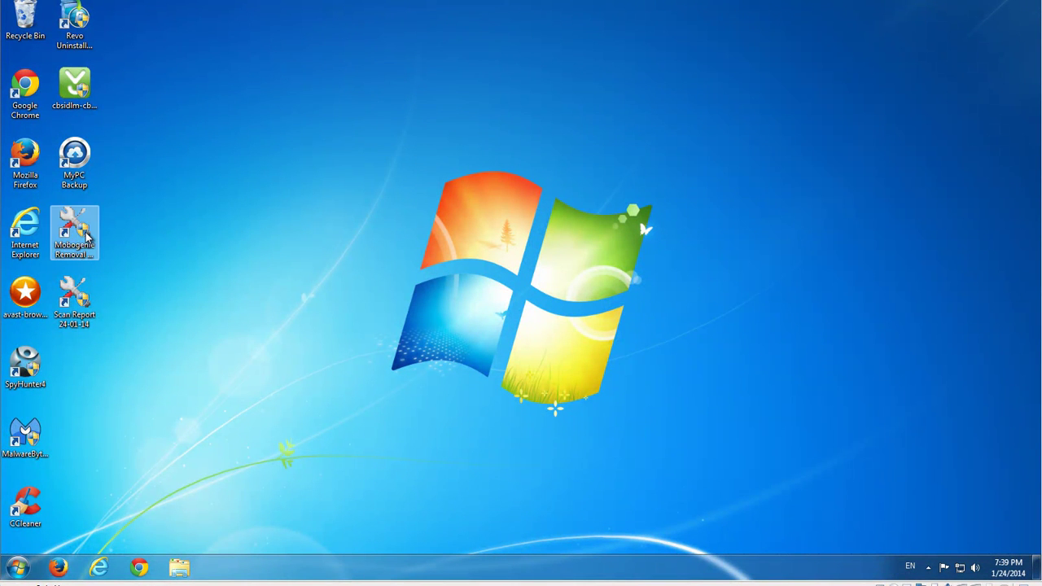